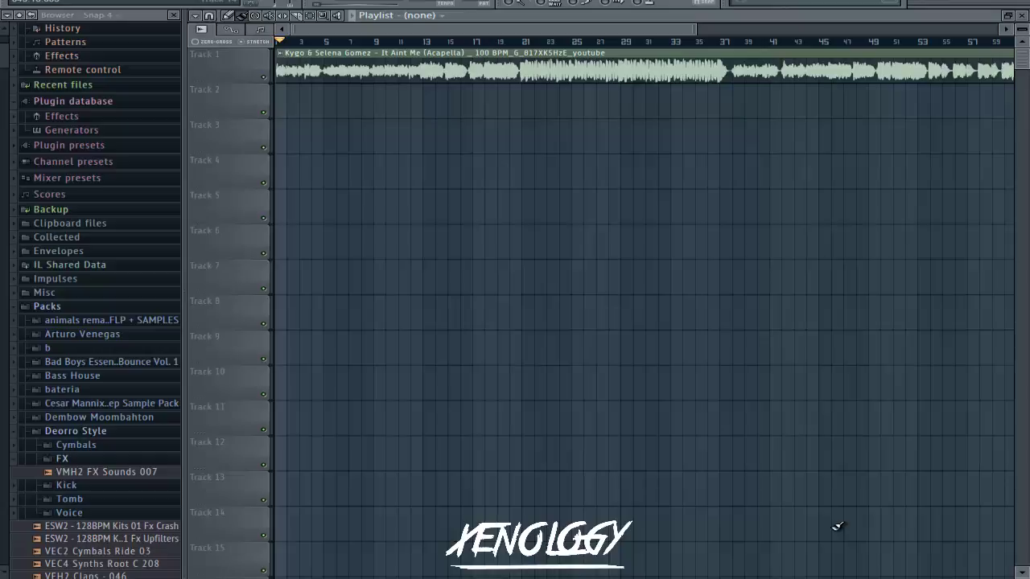
Place the playhead in the silent gap just before bar 21 of the acapella on Track 1
left_click_drag(669, 32, 426, 28)
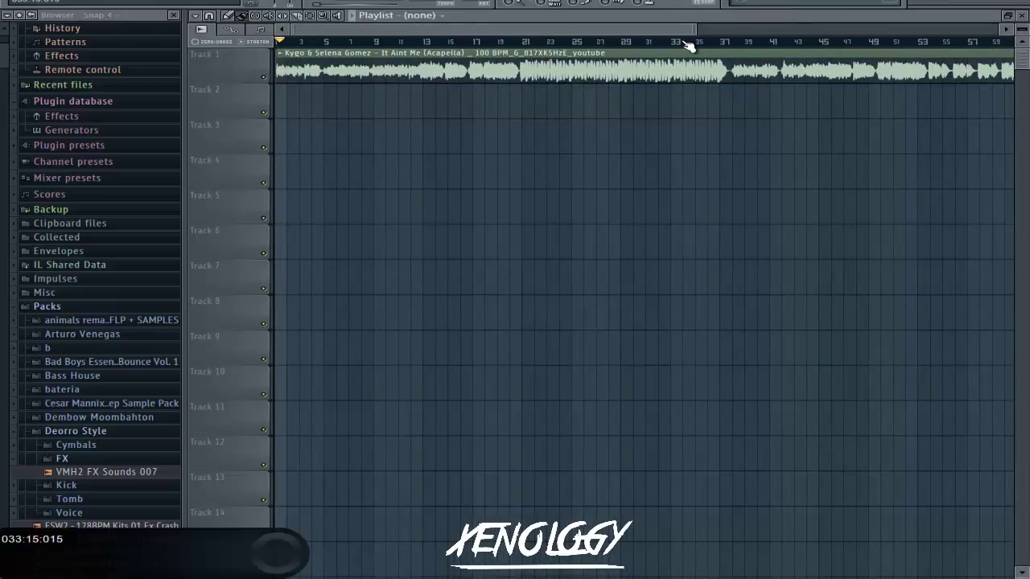
left_click_drag(697, 31, 546, 36)
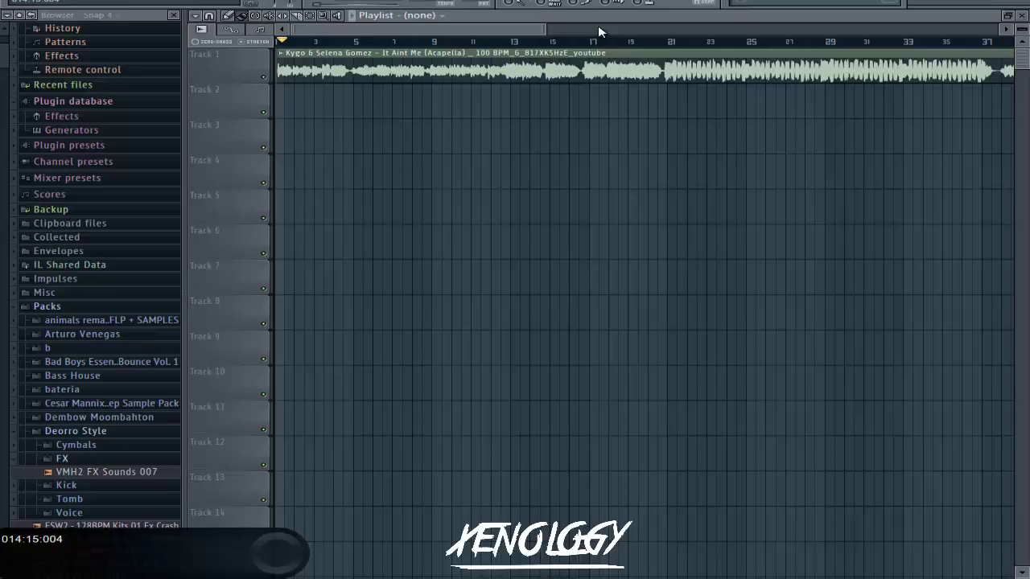
left_click_drag(547, 30, 375, 38)
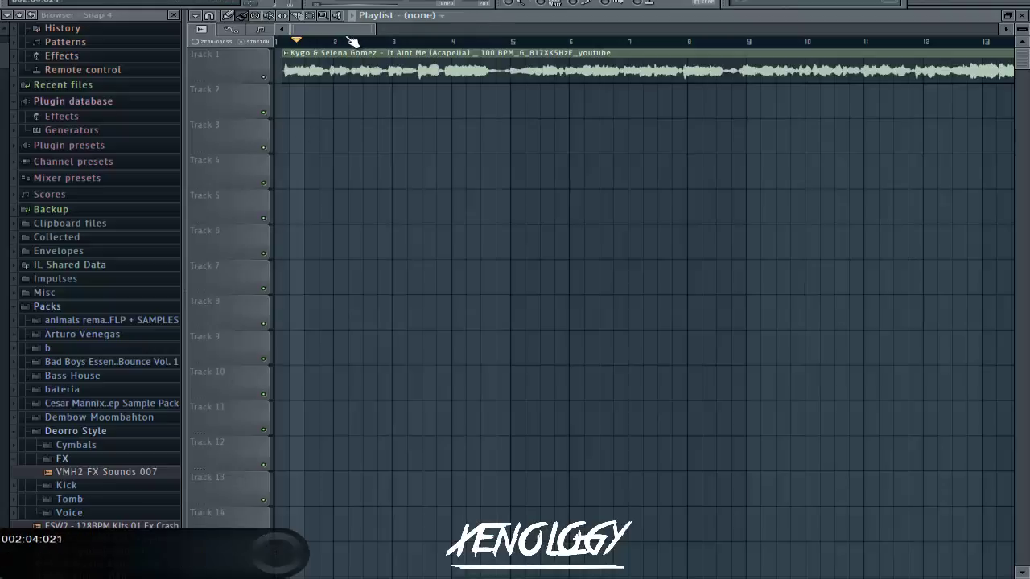
mouse_move(346, 37)
left_mouse_down()
mouse_move(436, 34)
mouse_move(329, 41)
mouse_move(392, 45)
left_mouse_up()
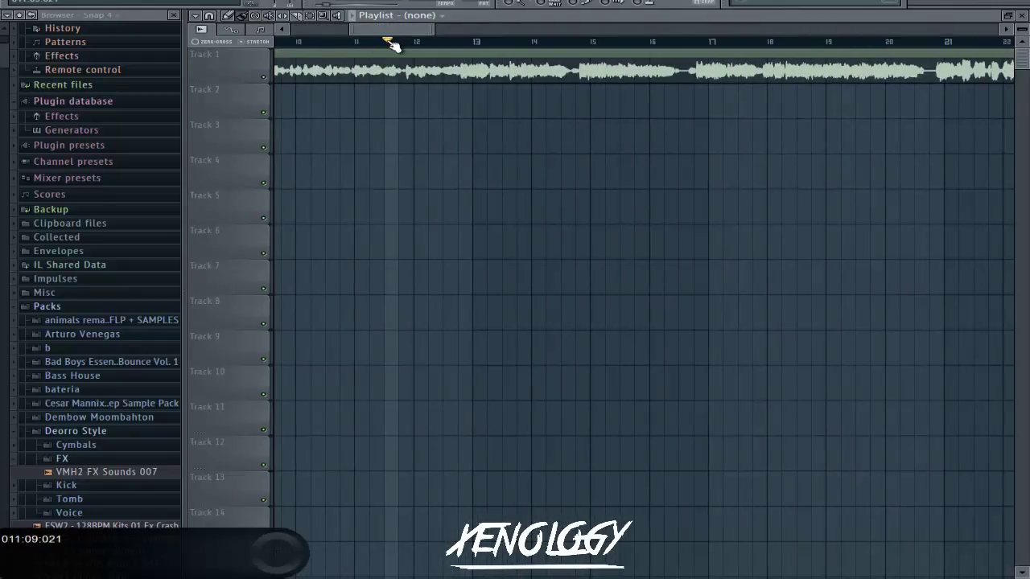
mouse_move(404, 32)
left_mouse_down()
mouse_move(440, 32)
mouse_move(412, 35)
left_mouse_up()
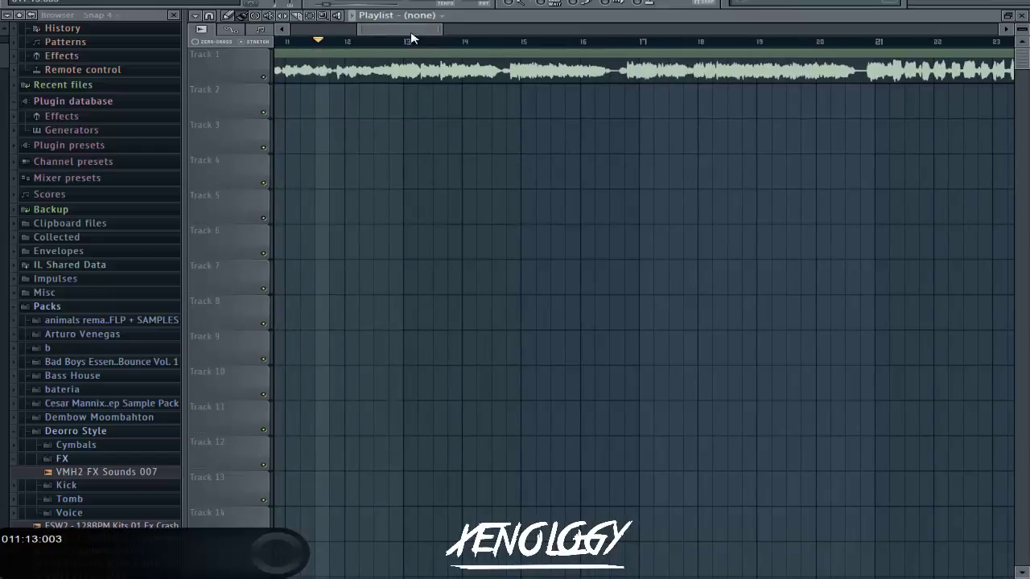
left_click_drag(411, 38, 451, 37)
left_click(512, 44)
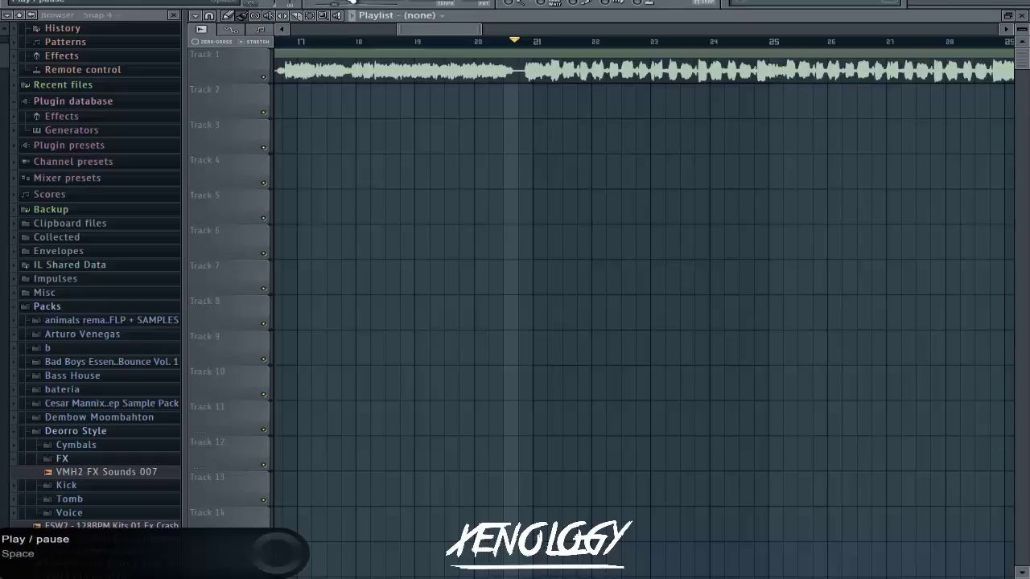
Audition the acapella from the gap before bar 21 into bar 22 and pause playback
left_click_drag(456, 29, 461, 32)
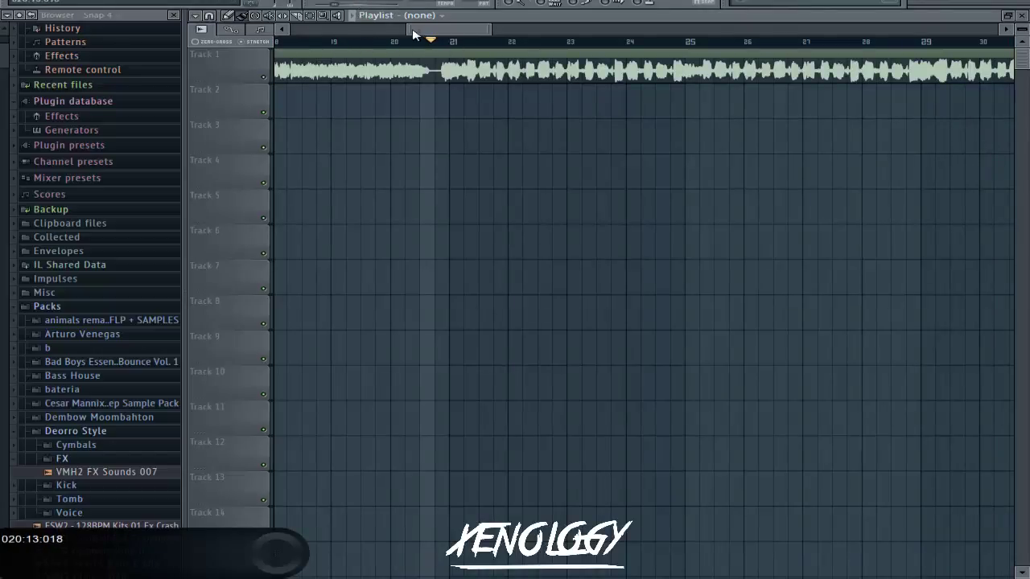
left_click_drag(411, 31, 314, 33)
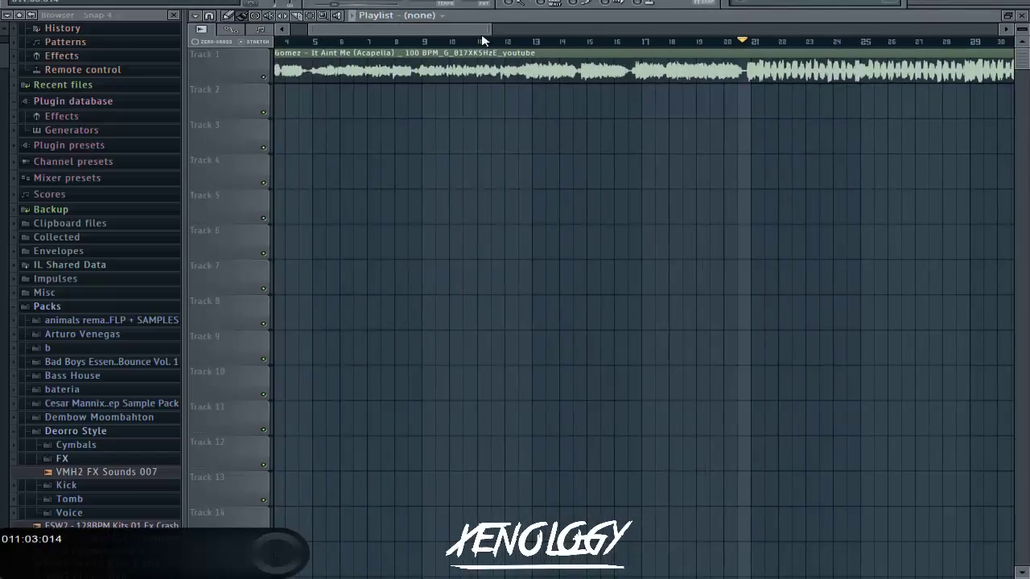
mouse_move(482, 32)
left_mouse_down()
mouse_move(329, 32)
mouse_move(523, 35)
mouse_move(437, 27)
mouse_move(445, 30)
left_mouse_up()
left_click(342, 43)
left_click(605, 42)
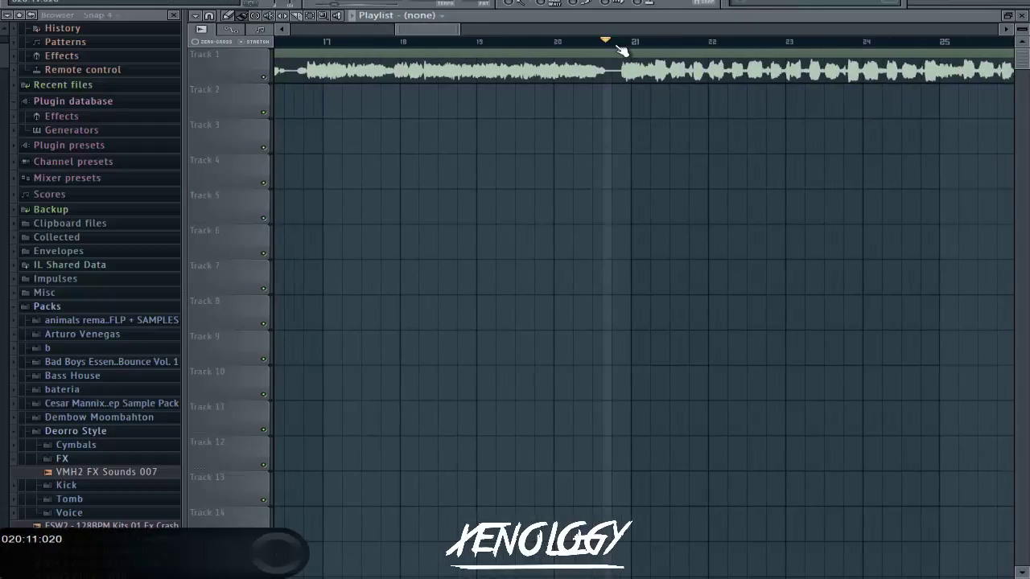
left_click(358, 3)
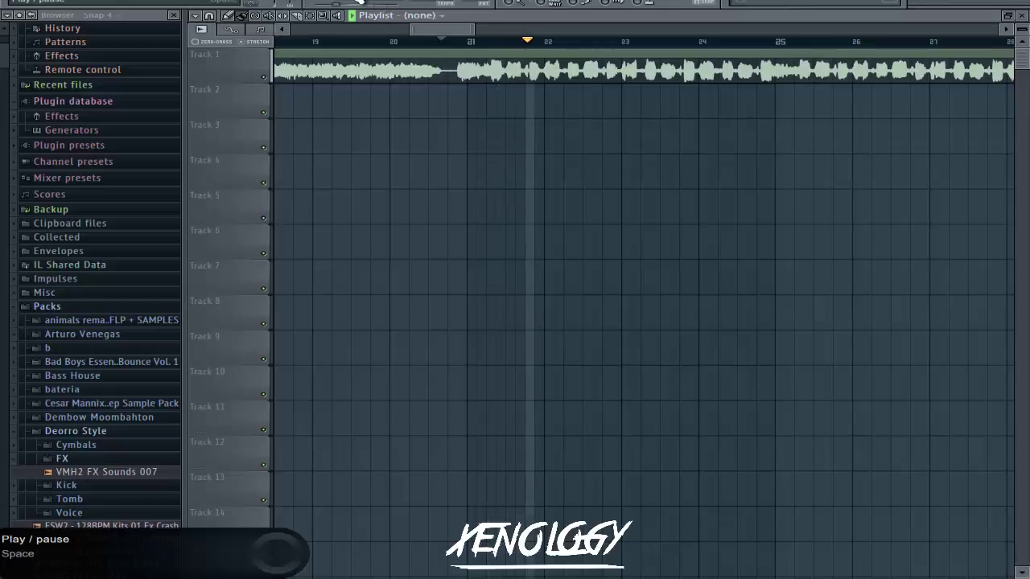
left_click(358, 3)
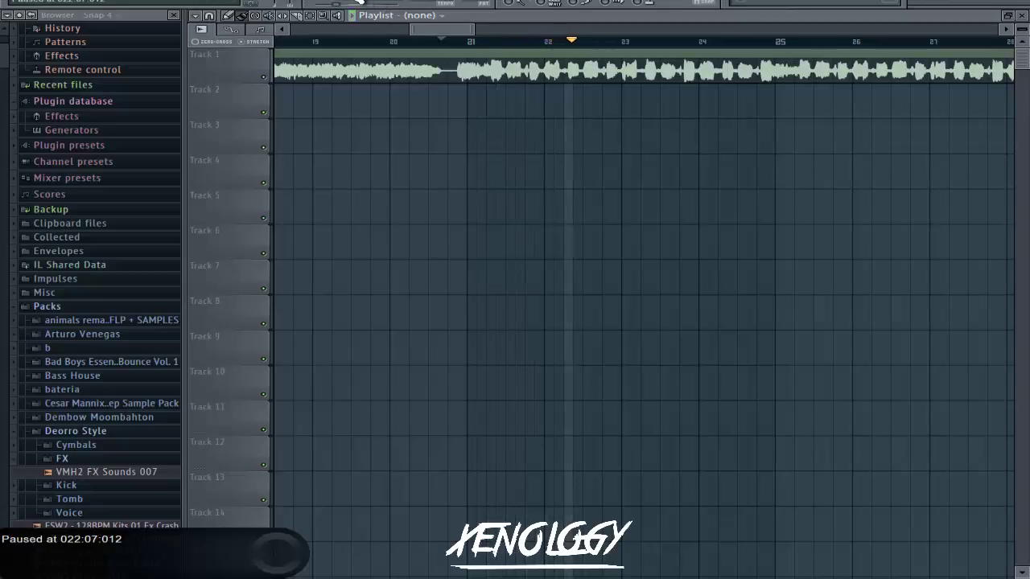
left_click(571, 46)
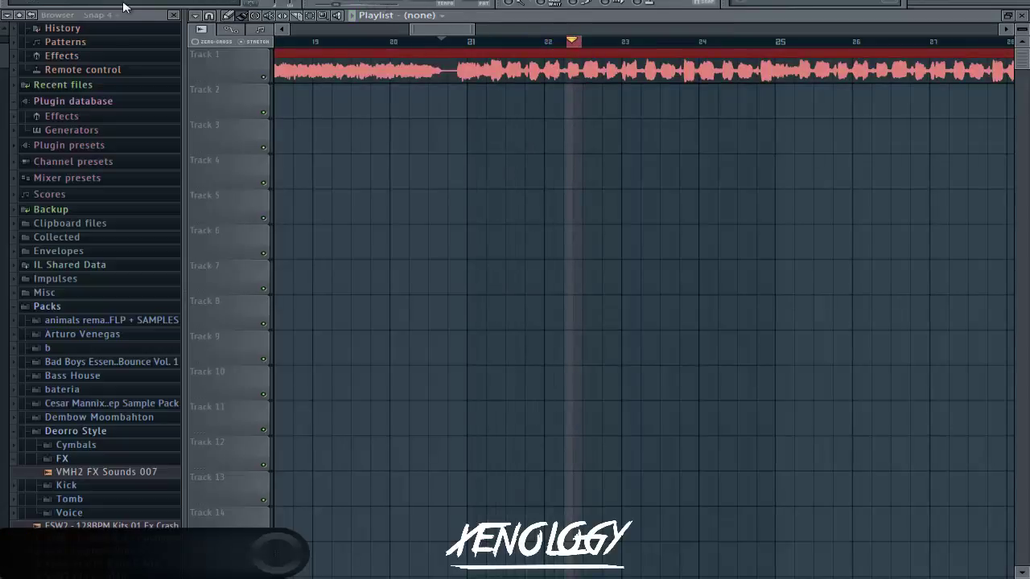
left_click(209, 15)
left_click(225, 44)
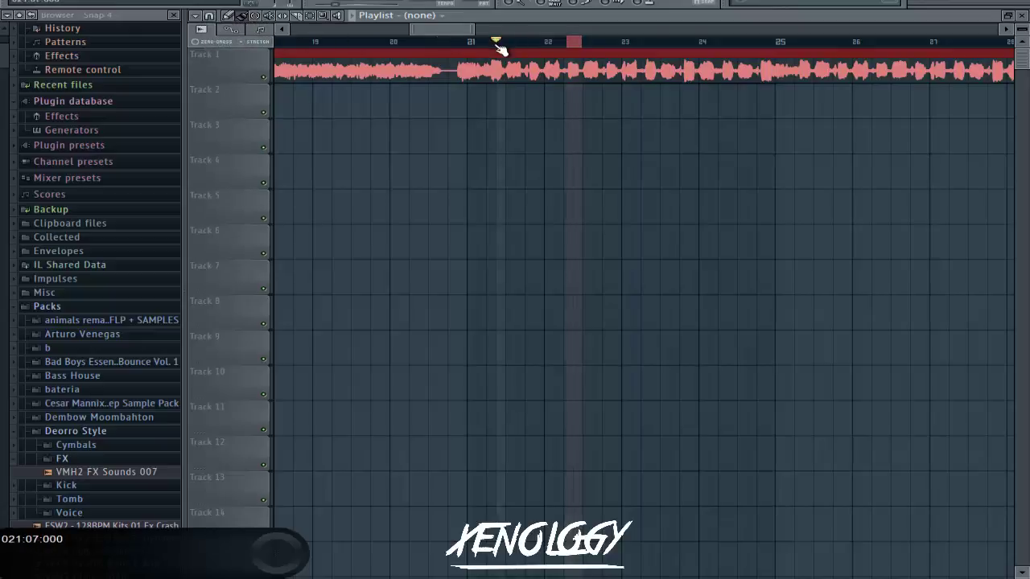
Select the vocal snippet from 021:09:000 to 021:12:000 and audition it
left_click_drag(501, 40, 527, 48)
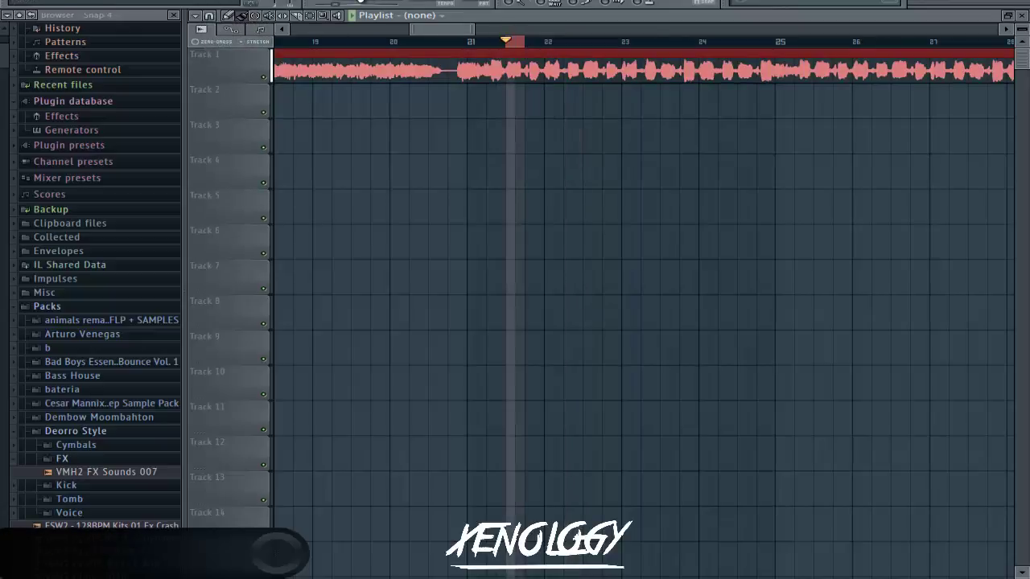
key("space")
left_click_drag(471, 29, 446, 30)
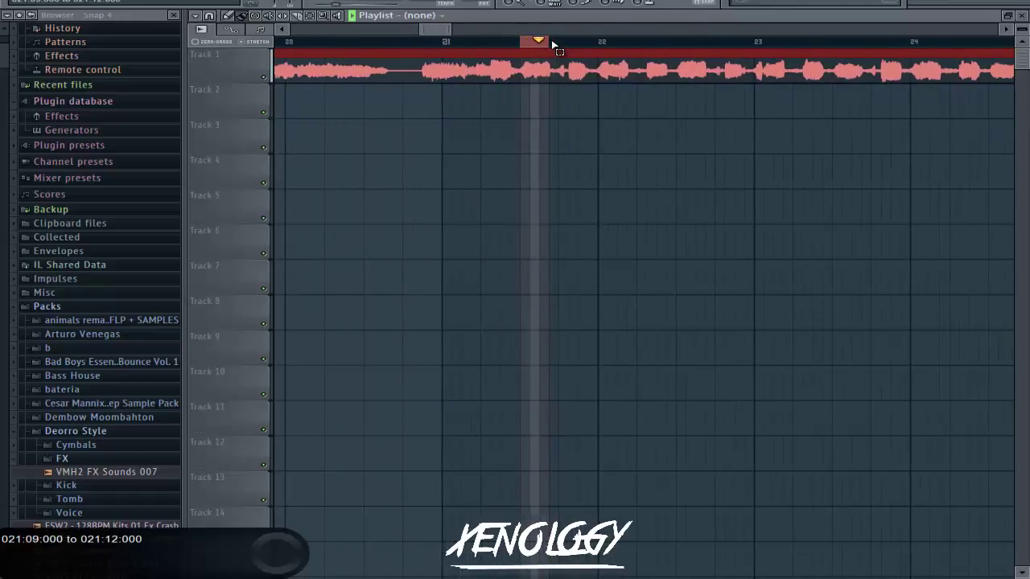
left_click(355, 3)
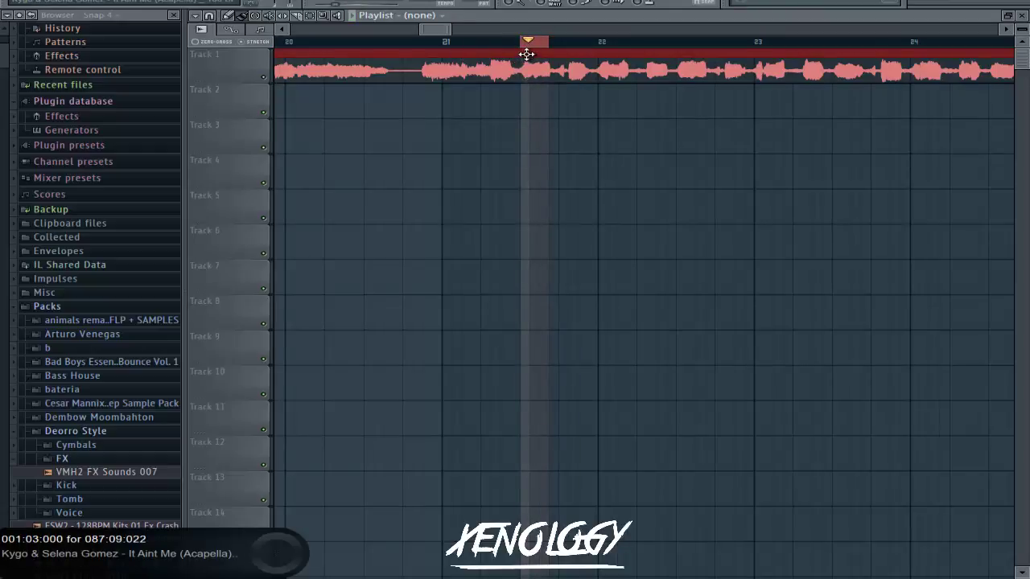
Clear the time selection and play the vocal from the middle of bar 21 to just before bar 22
left_click(500, 44)
key("space")
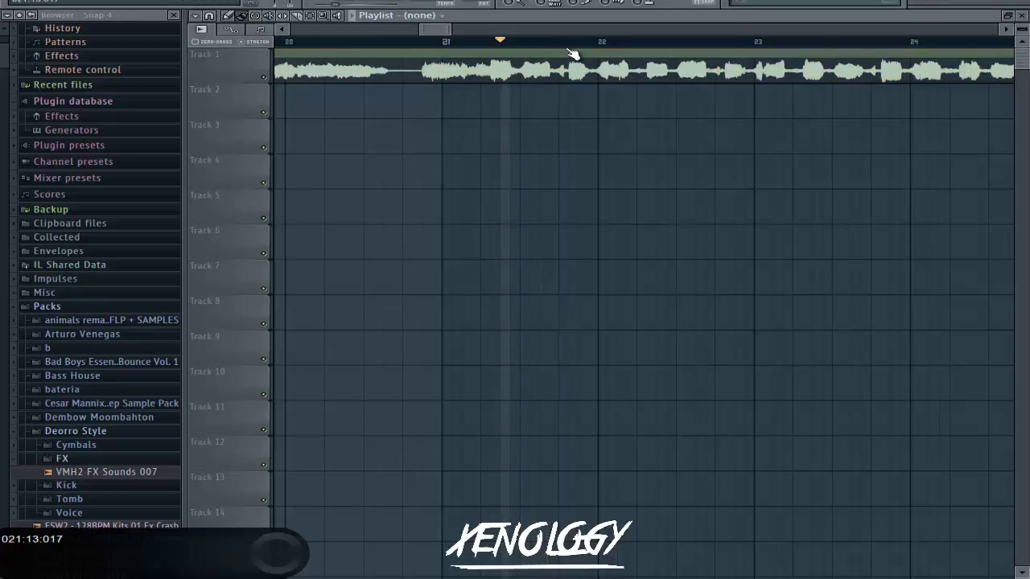
key("space")
Audition the vocal snippet from 022:01:000 to 022:04:000 and clear its selection
left_click_drag(599, 40, 626, 41)
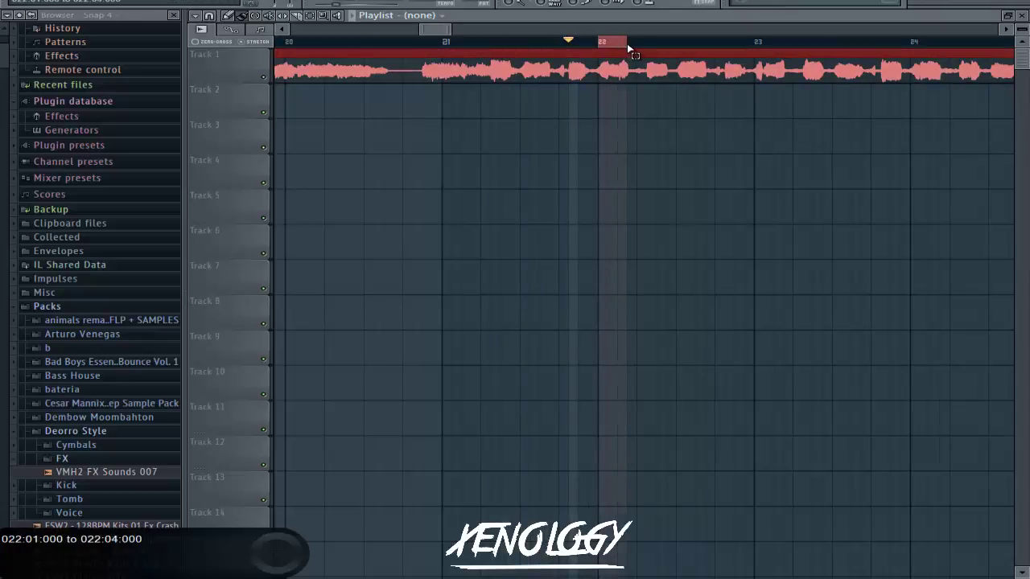
left_click(355, 0)
left_click(355, 1)
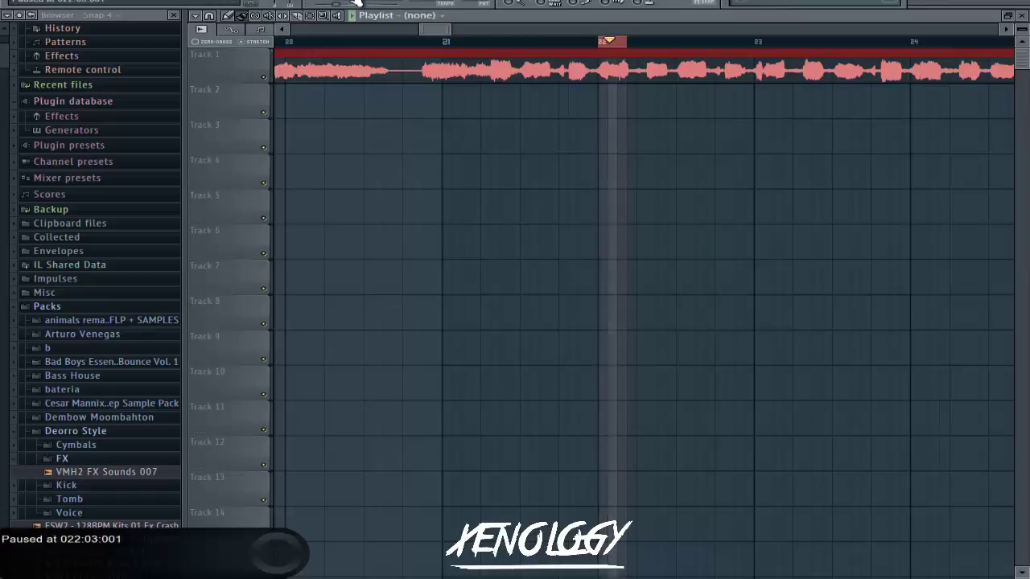
left_click(453, 44)
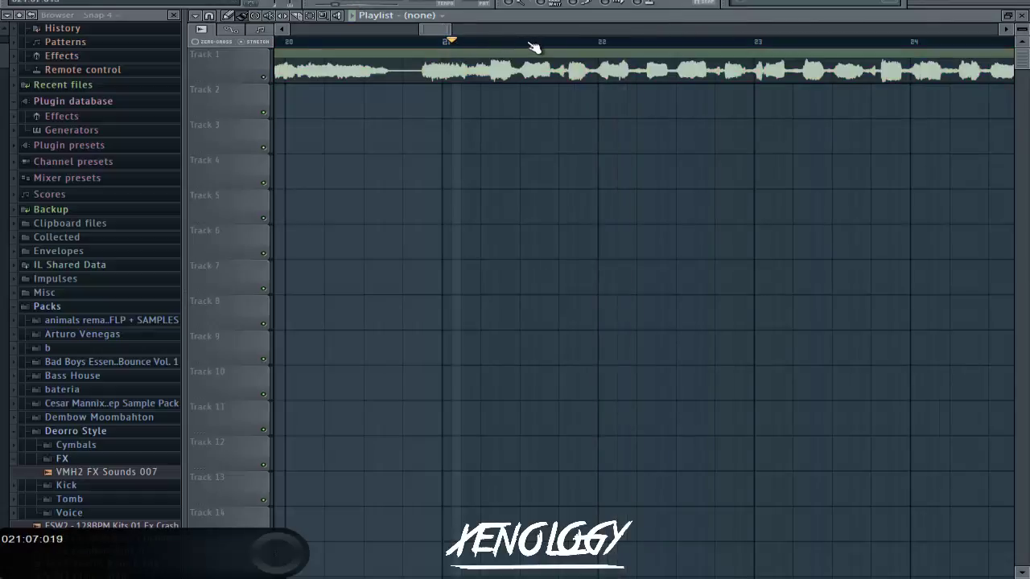
Reselect the snippet from 021:09:000 to 021:12:000, audition it, and place the playhead inside it
left_click_drag(515, 46, 549, 47)
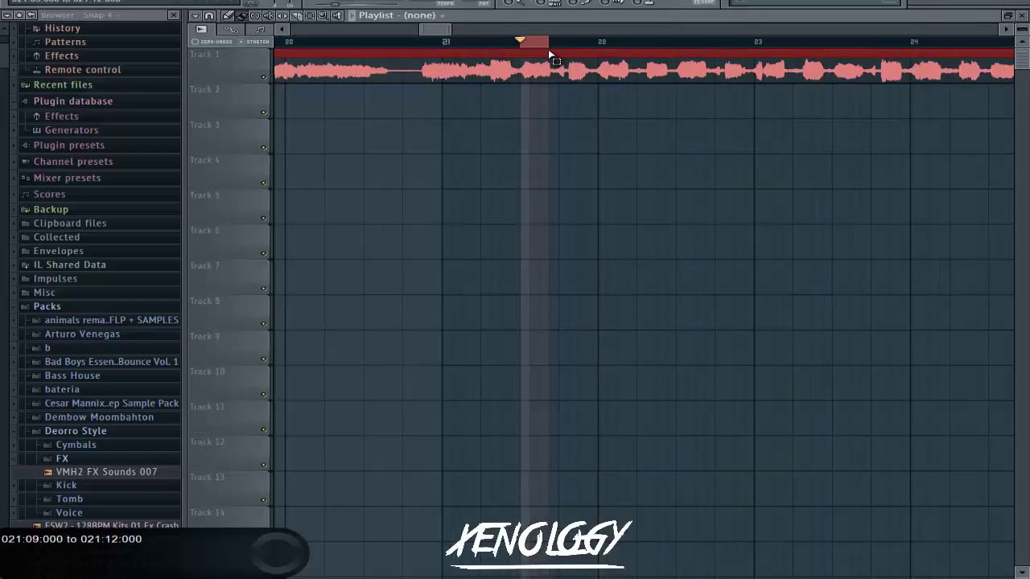
left_click(348, 3)
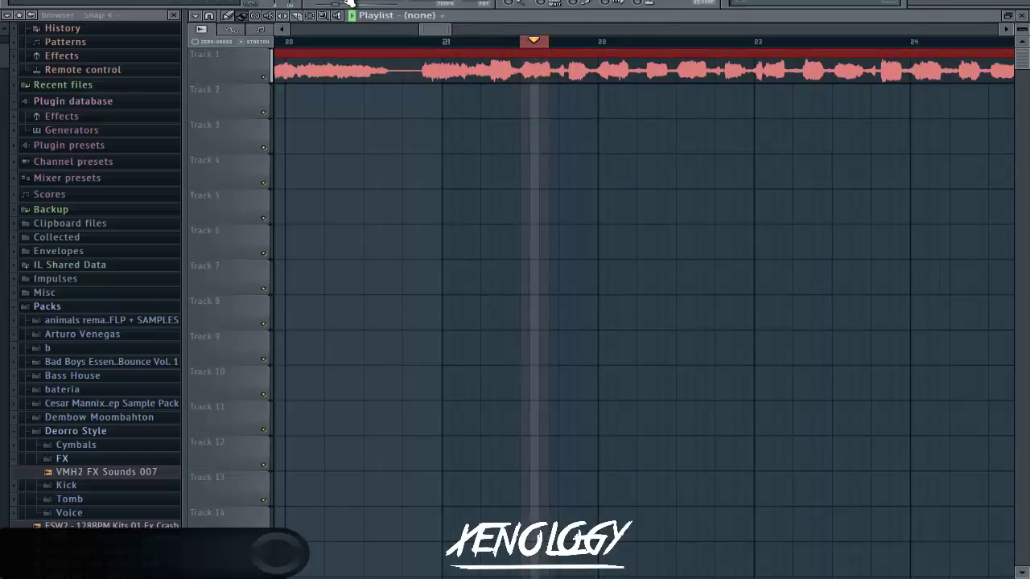
left_click(349, 4)
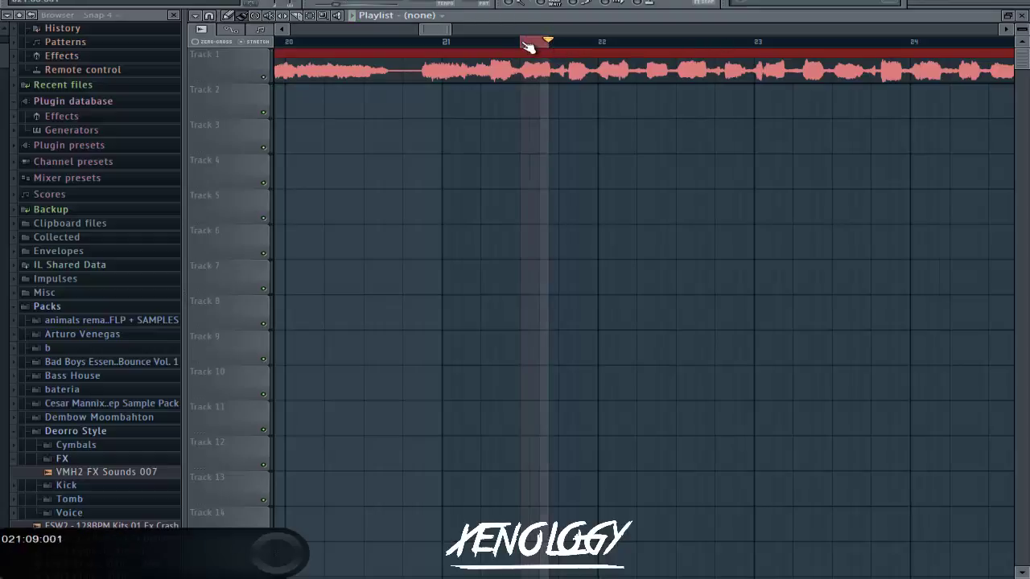
left_click(531, 42)
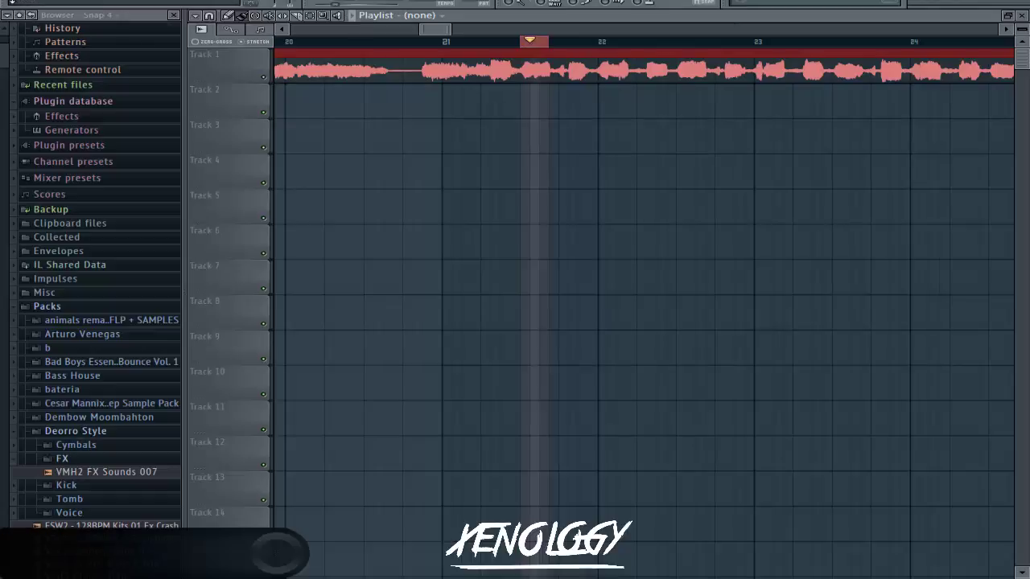
Start rendering the selected snippet as an audio file and choose the Música folder as its destination
left_click(13, 3)
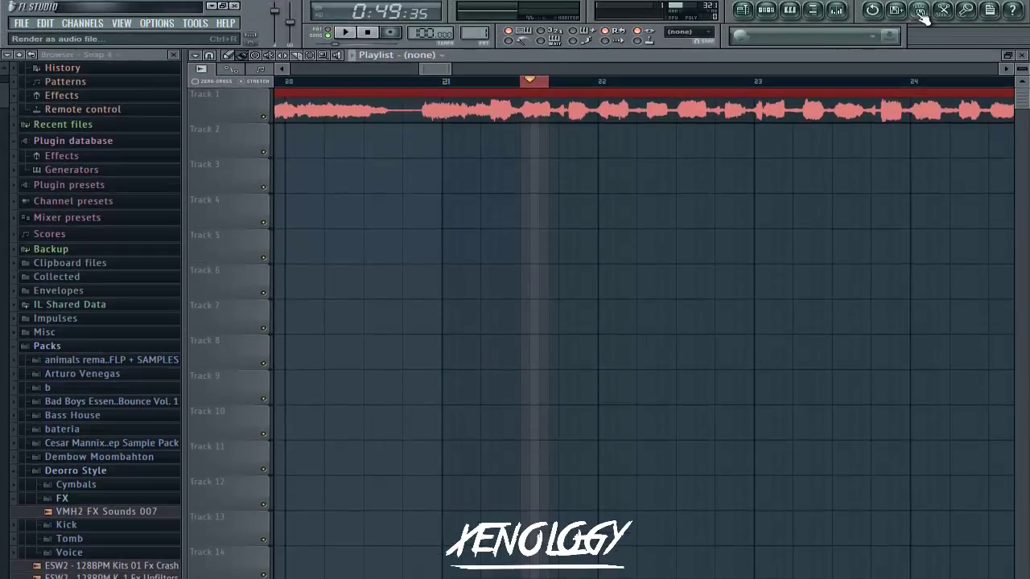
left_click(920, 10)
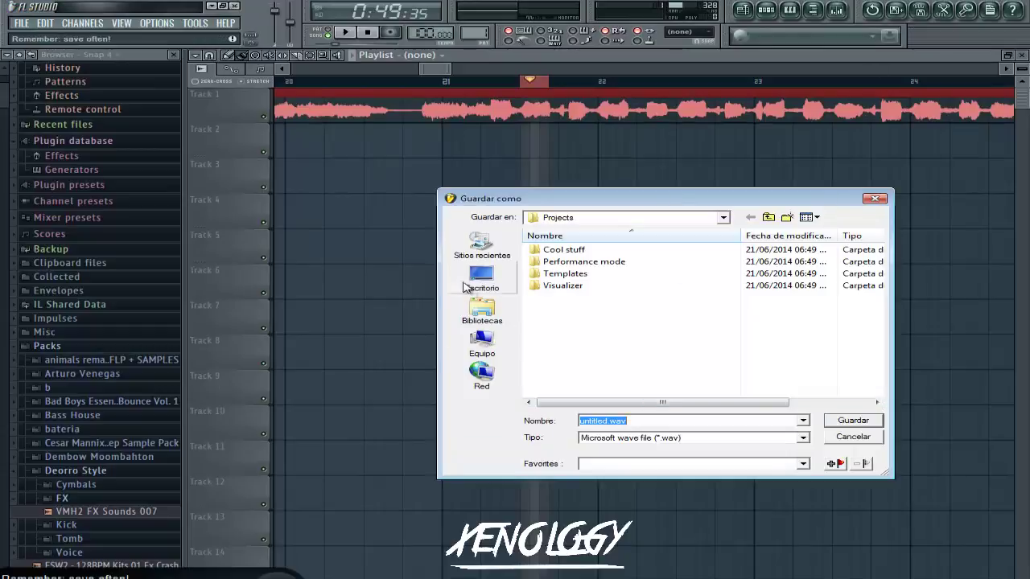
left_click(482, 311)
double_click(585, 276)
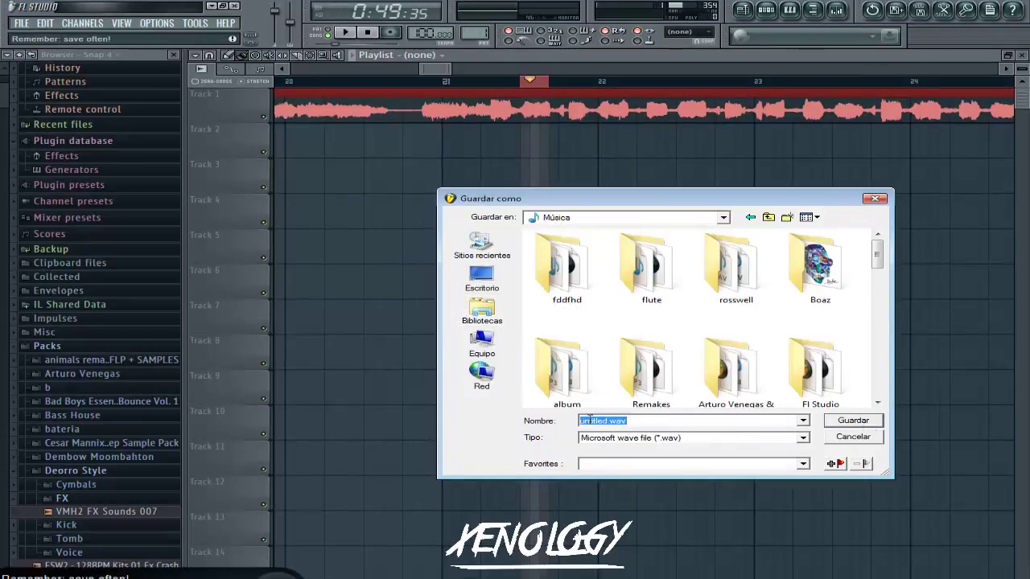
Name the WAV render selena drop11, accept the name, and close the rendering settings without starting the export
type("selena")
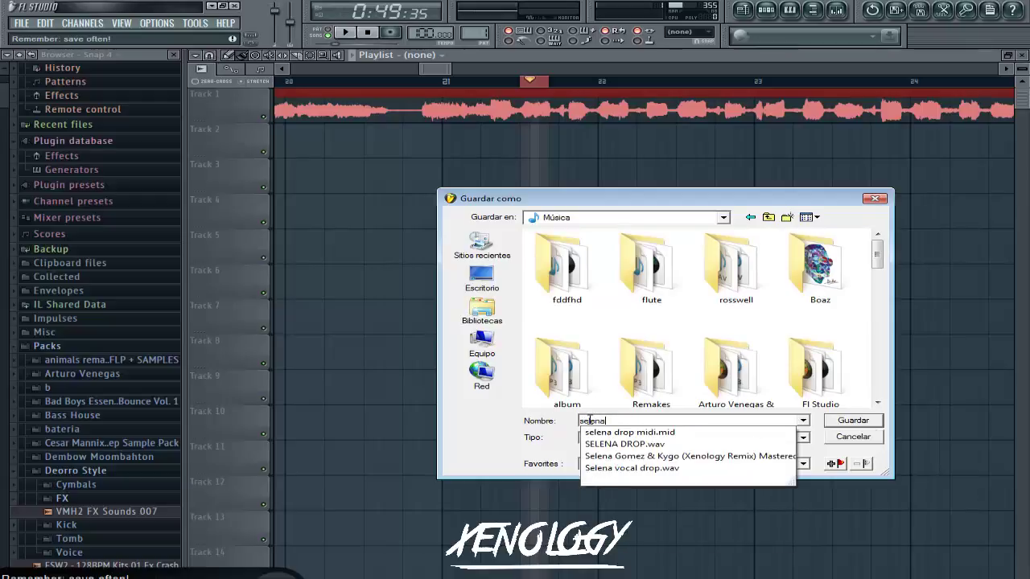
type(" drop")
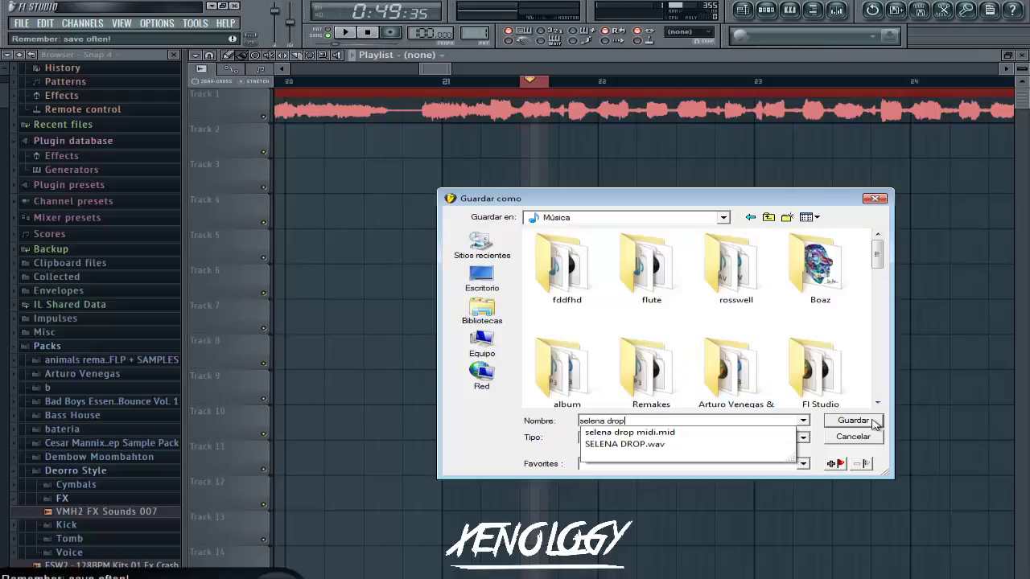
type(" 1")
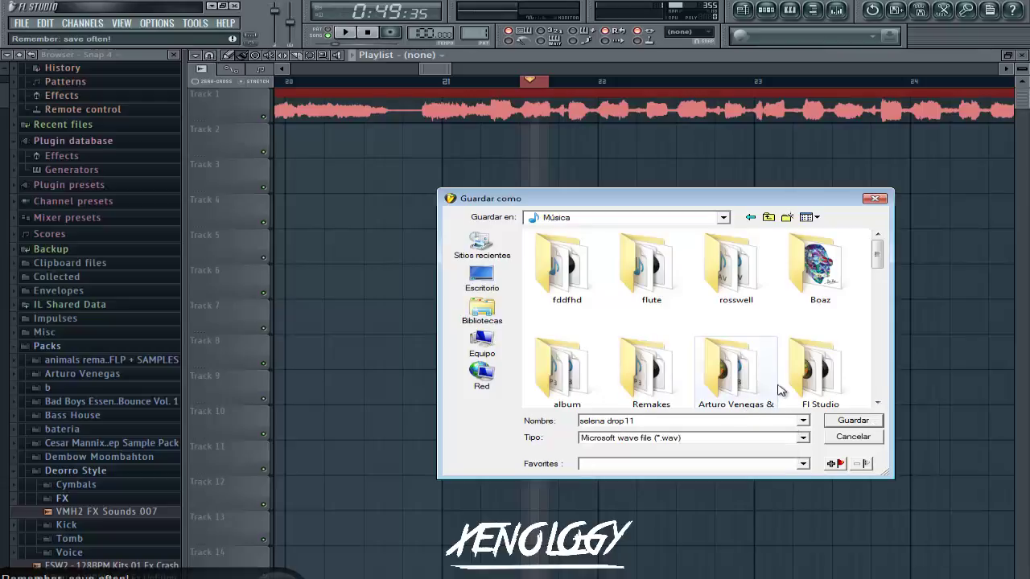
left_click(879, 421)
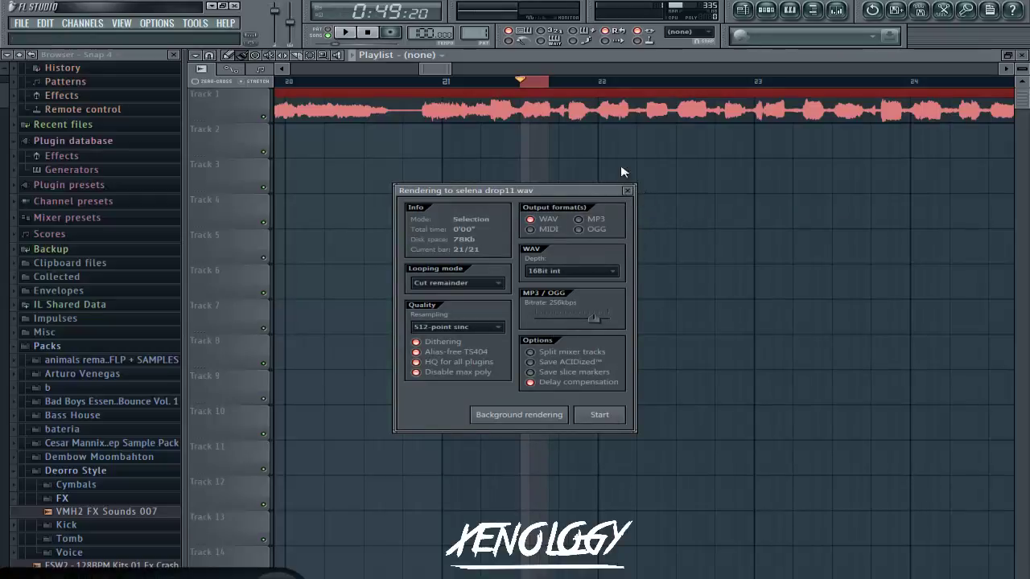
left_click(630, 192)
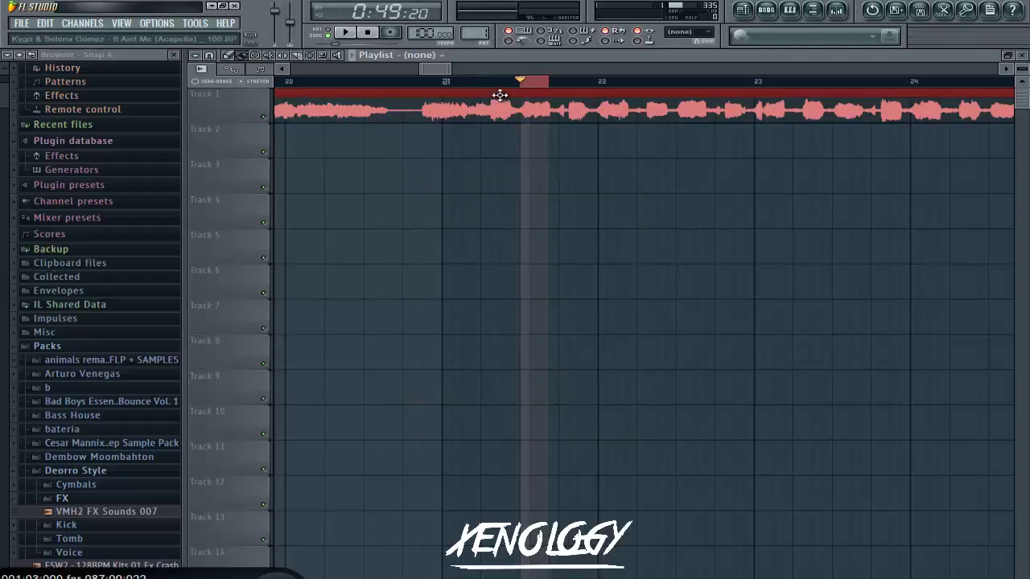
Clear the time selection and move the playhead to about bar 61, just before the vocal's second chopped section
left_click(473, 83)
left_click(473, 83, "ctrl")
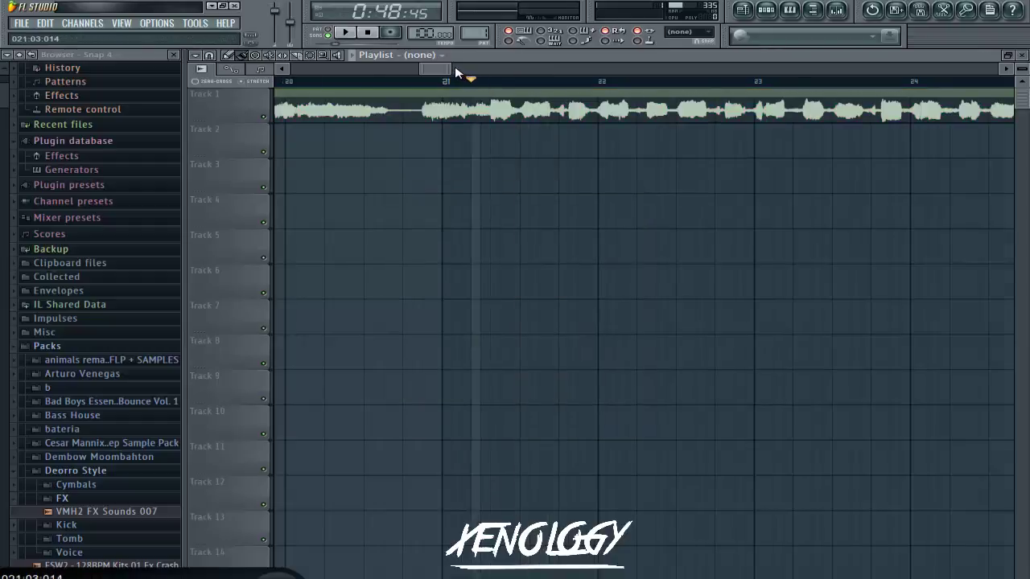
left_click_drag(438, 69, 703, 74)
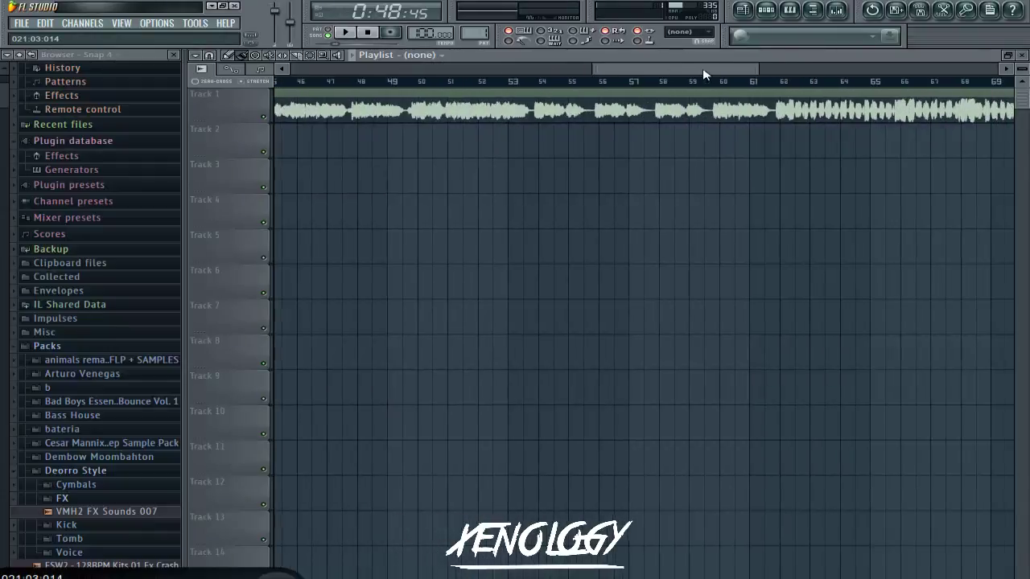
left_click(762, 81)
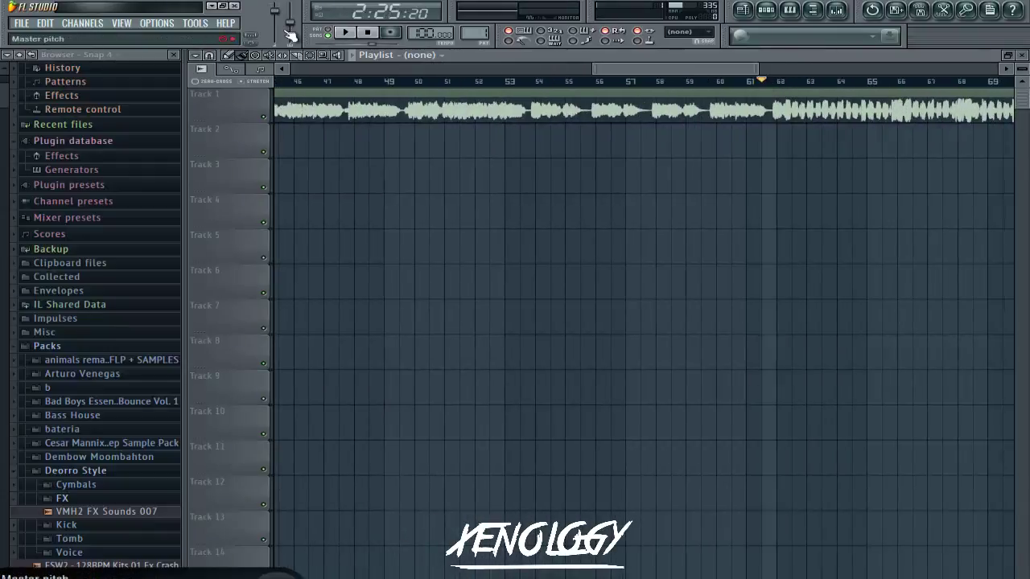
Audition the start of the acapella's second chopped section from just after bar 61
left_click_drag(758, 69, 697, 81)
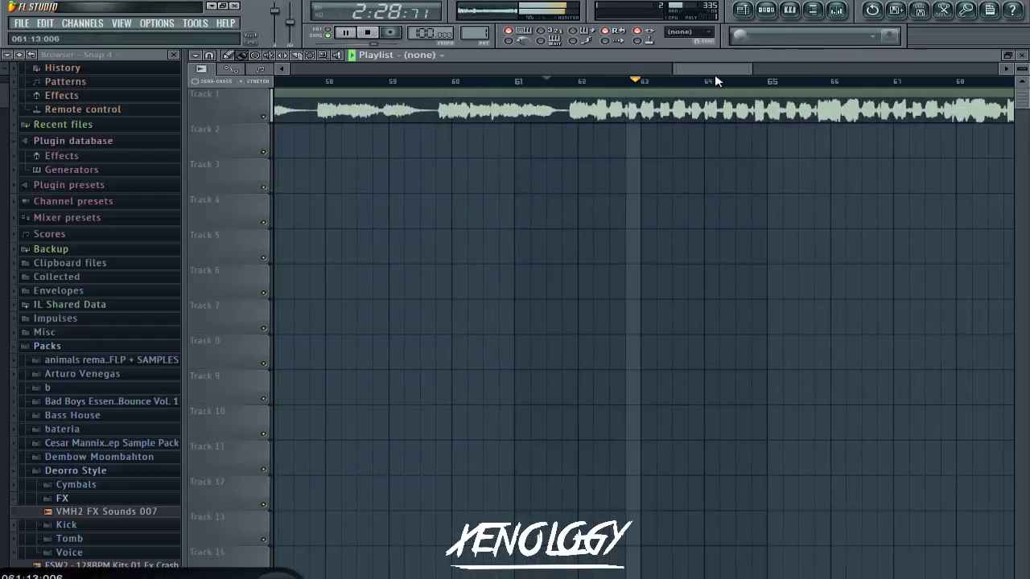
left_click(344, 32)
left_click_drag(728, 69, 755, 81)
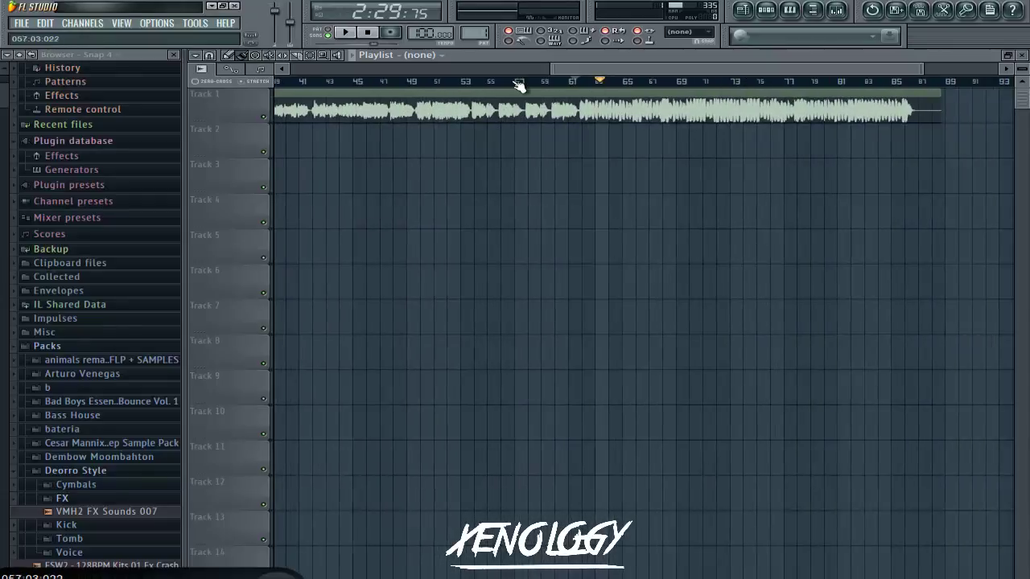
Select the vocal phrase from just before bar 54 to about the middle of bar 55, and audition it
left_click_drag(917, 65, 664, 70)
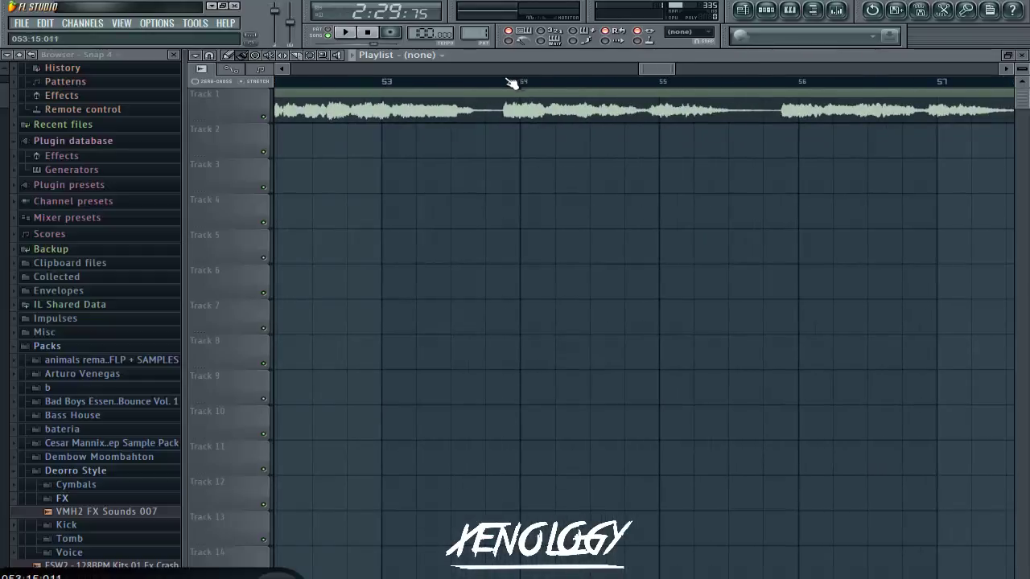
left_click_drag(504, 83, 572, 82)
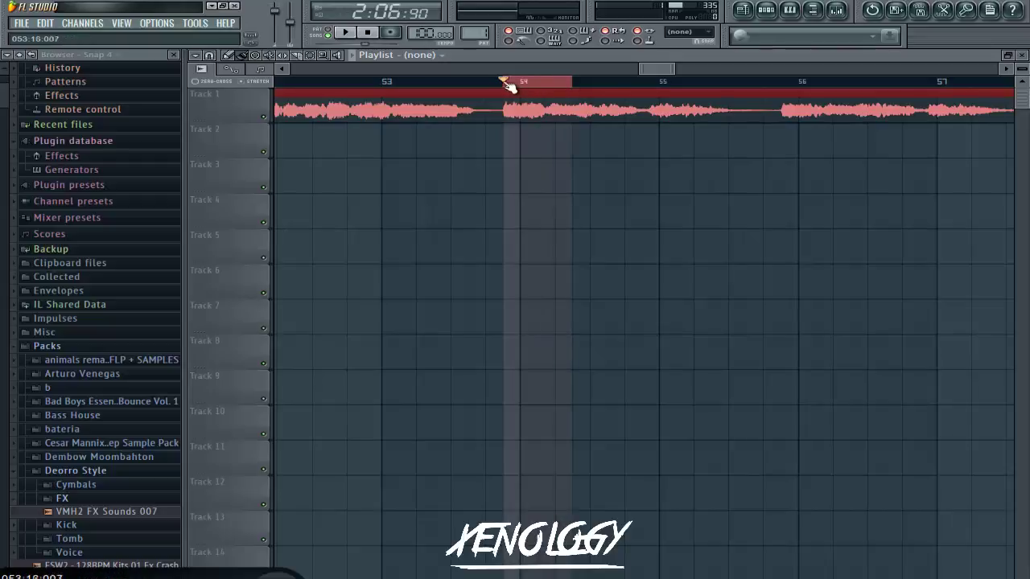
left_click(349, 37)
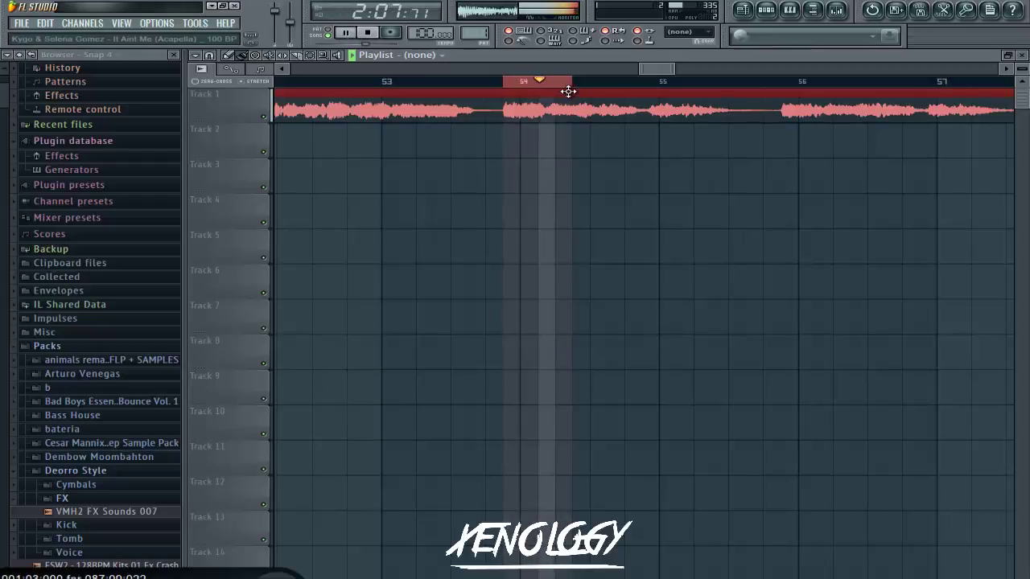
left_click_drag(568, 91, 720, 87)
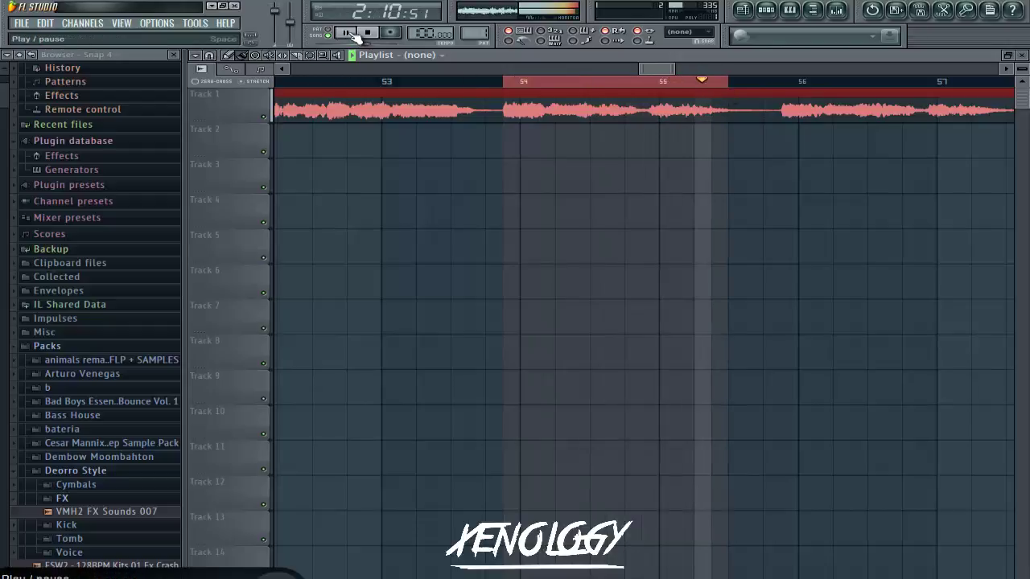
key("space")
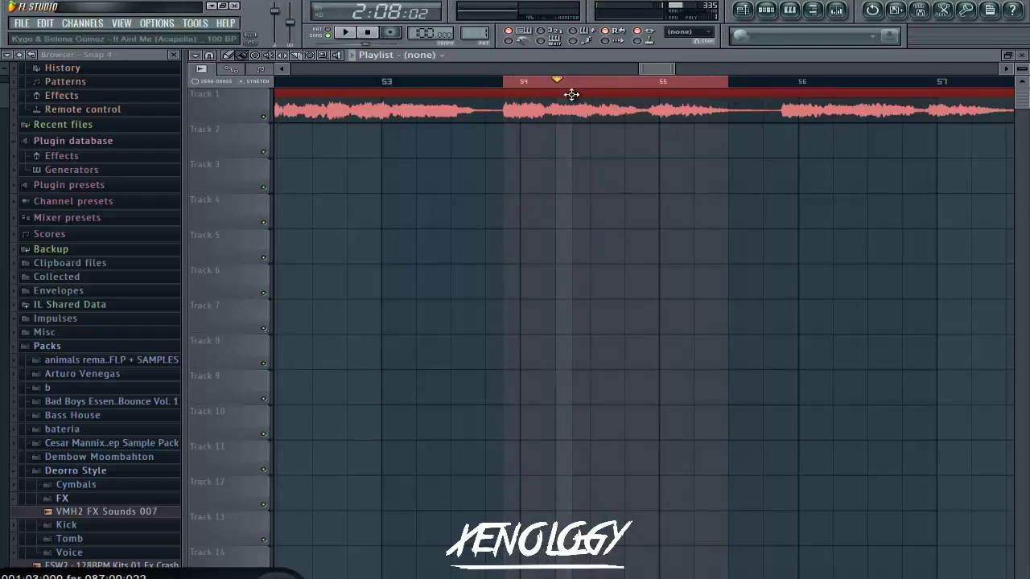
key("ctrl+r")
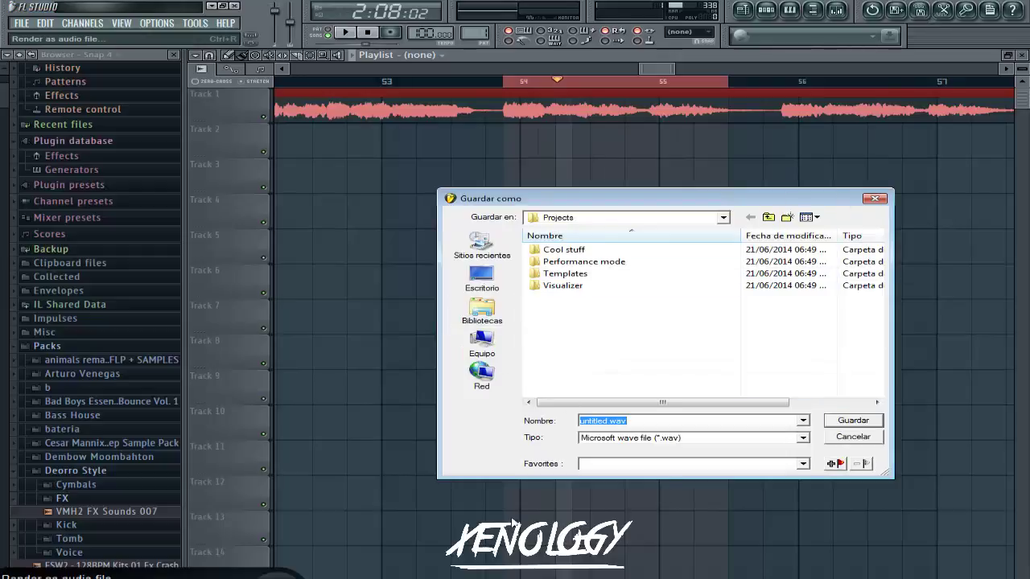
left_click(494, 320)
double_click(575, 277)
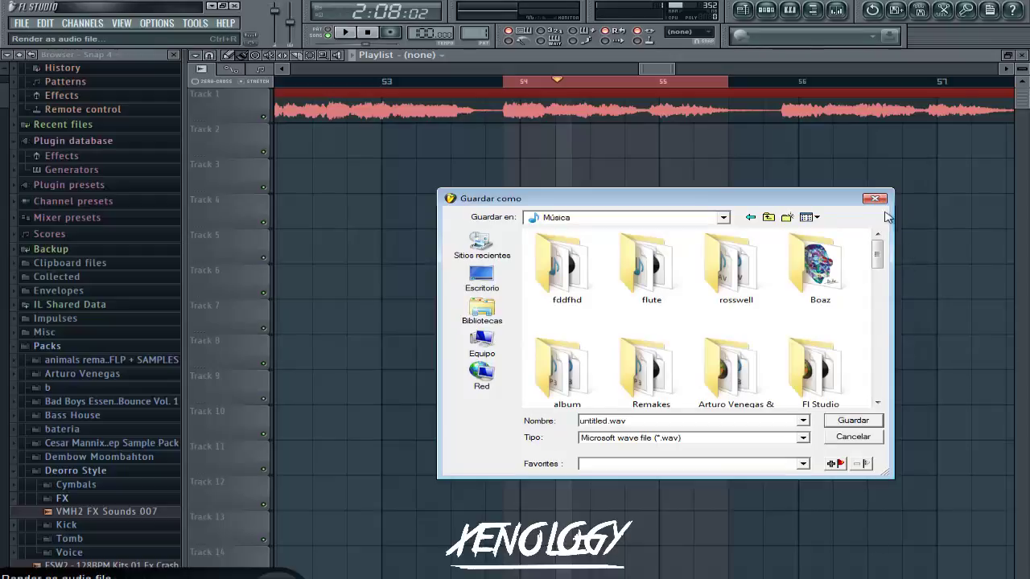
left_click(874, 198)
Open the step sequencer to show the channels of Pattern 1
left_click(570, 70)
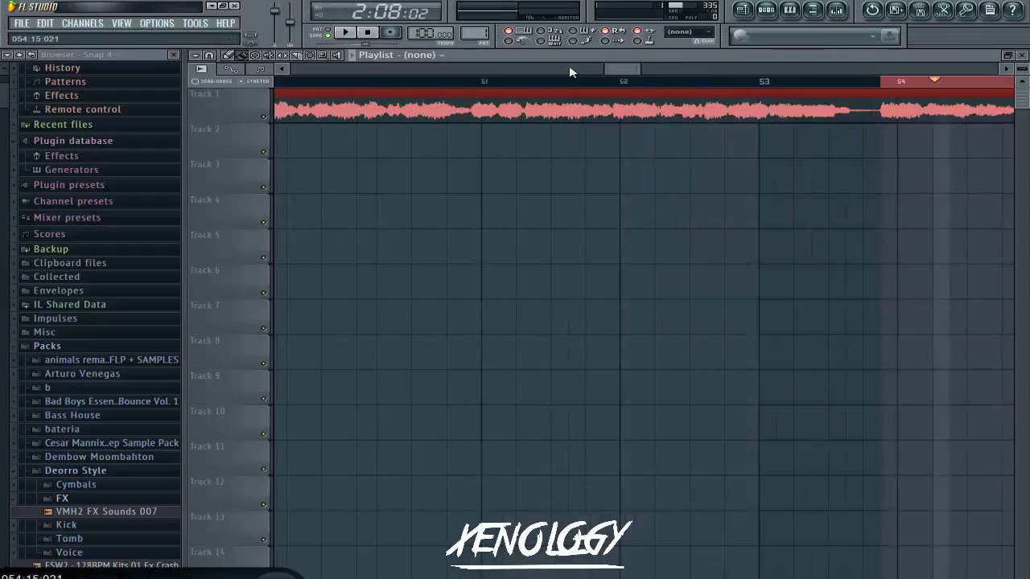
left_click_drag(569, 70, 733, 69)
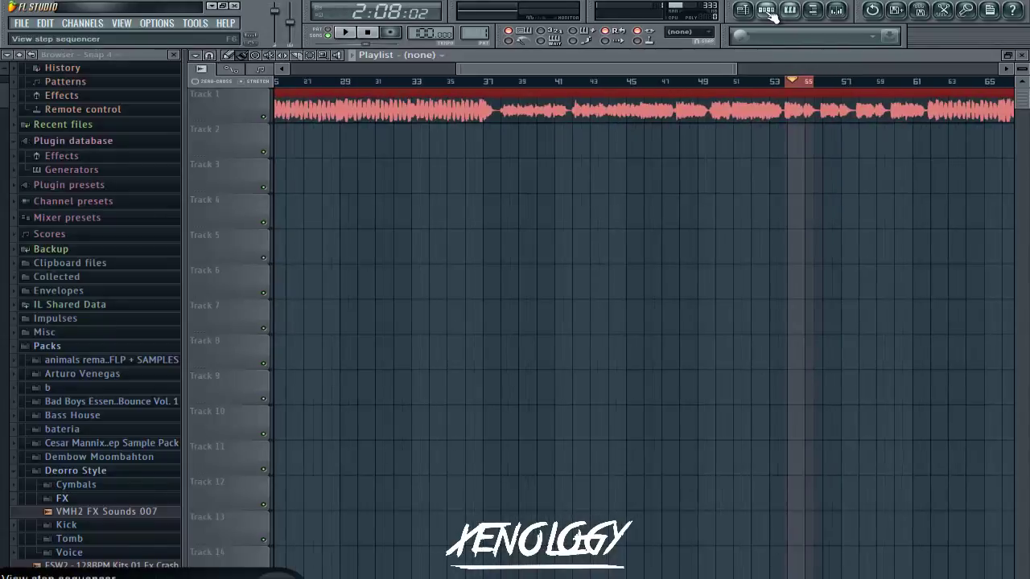
left_click(770, 15)
left_click(514, 159)
left_click(512, 197)
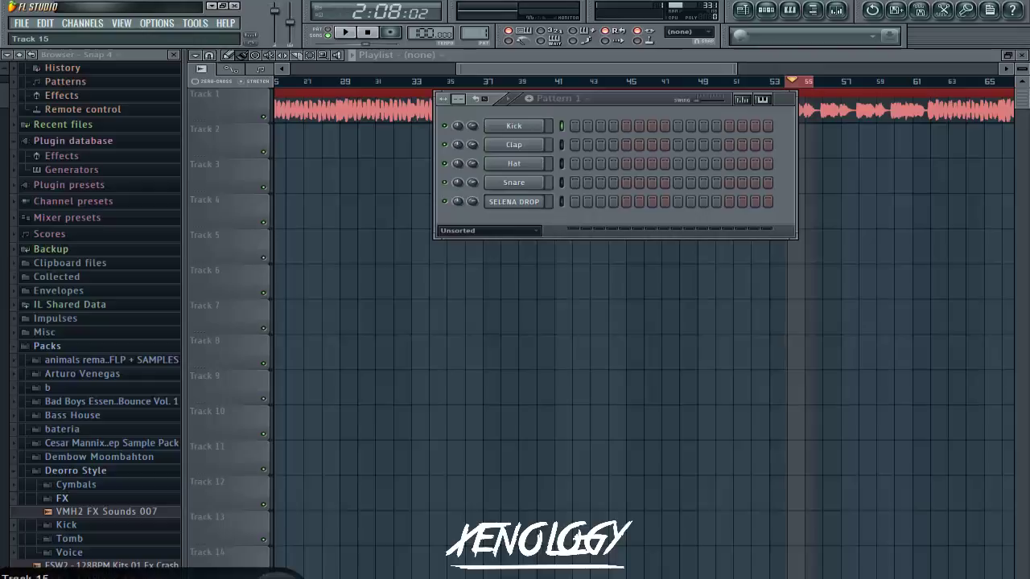
Switch to Windows Explorer and add Selena vocal drop.wav from the Música library as a new channel in the step sequencer
key("alt+Tab")
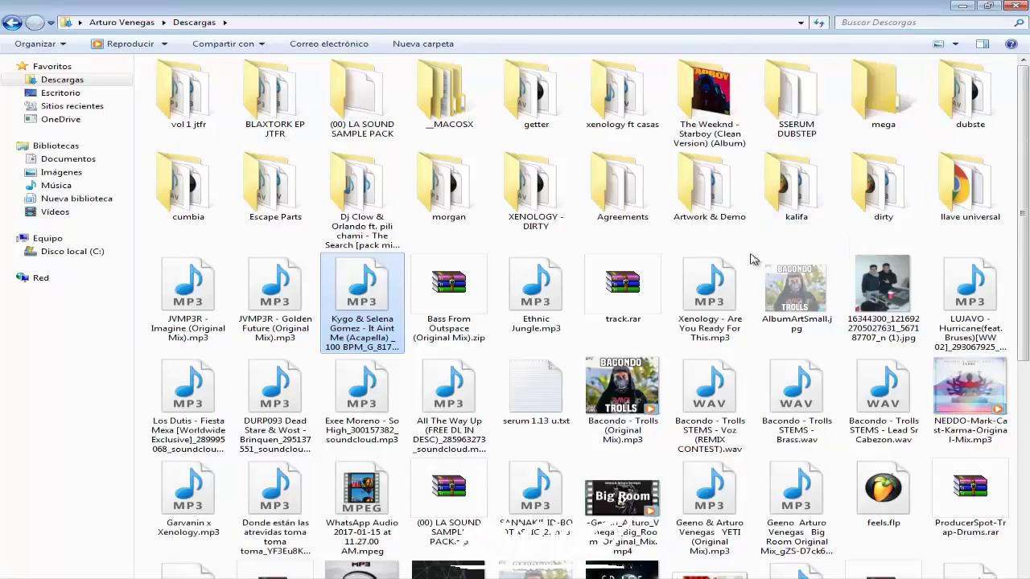
left_click(54, 186)
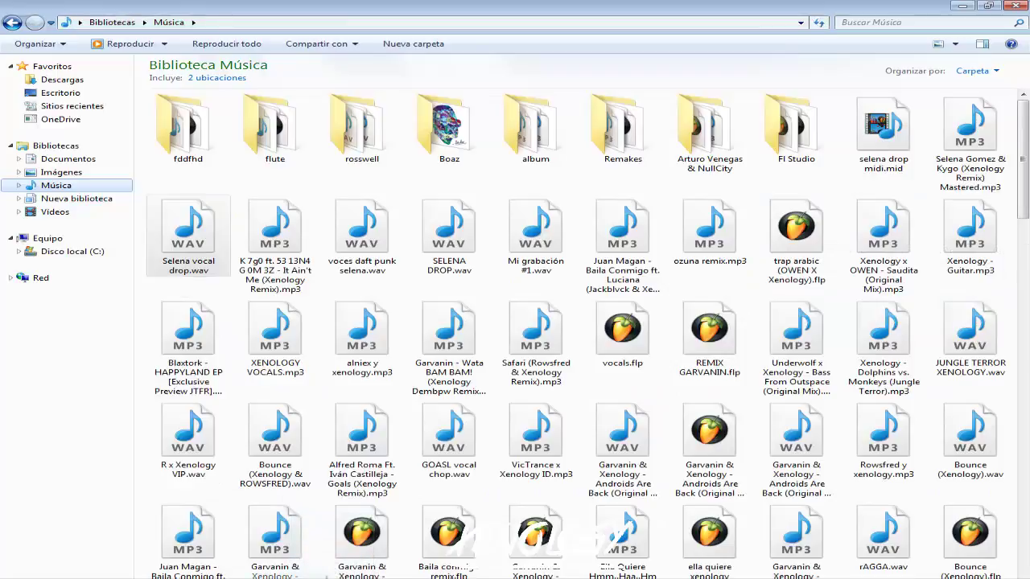
left_click_drag(282, 578, 525, 222)
left_click(506, 78)
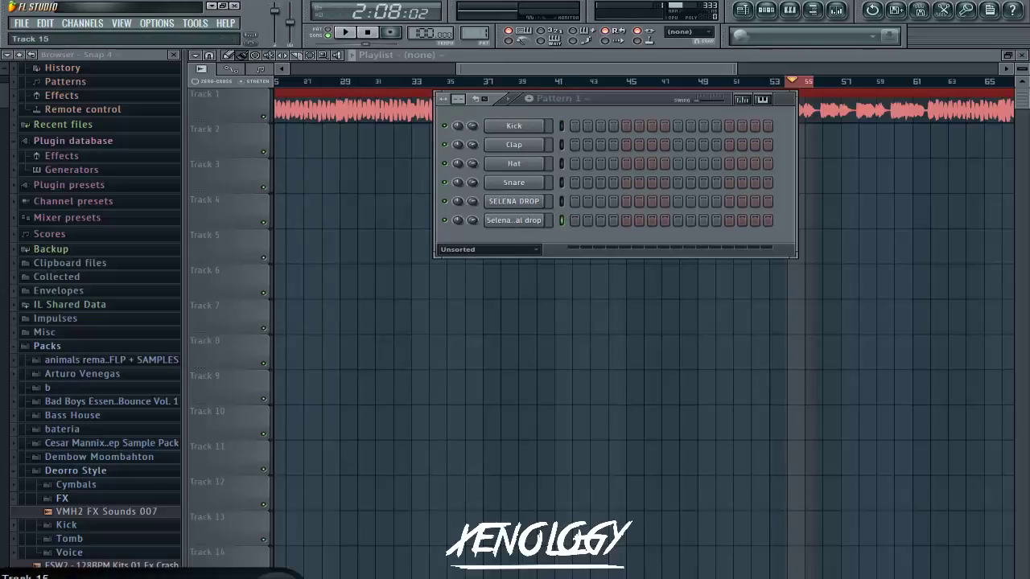
Import the notes of selena drop midi.mid from the Música library into the SELENA DROP channel
left_click(281, 578)
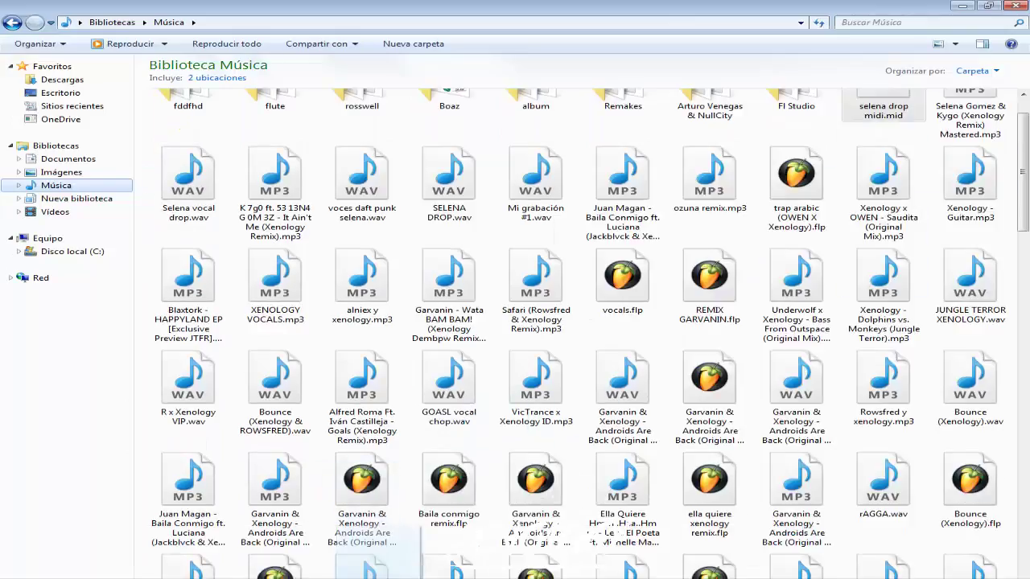
scroll(896, 186, "down", 1)
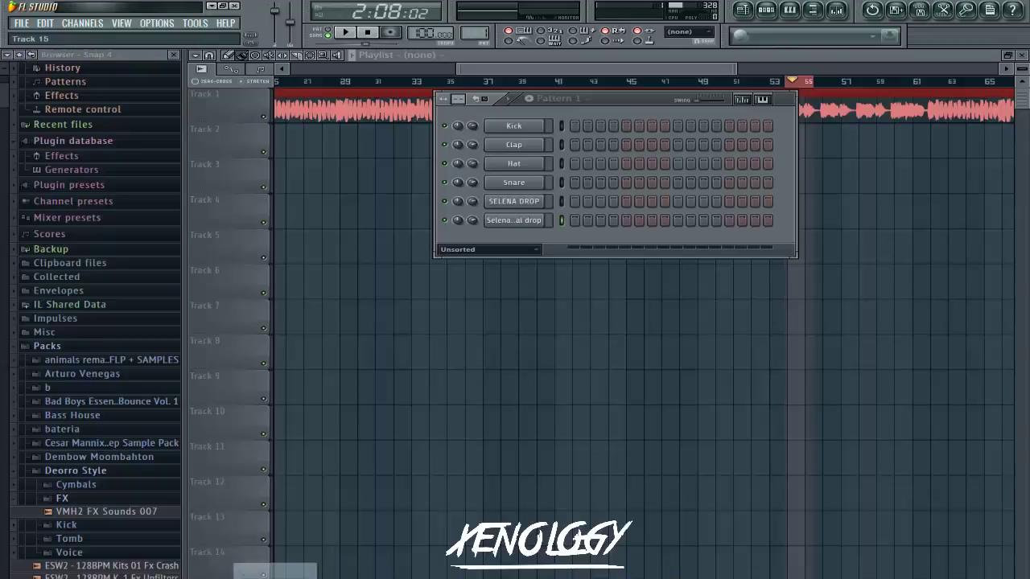
left_click_drag(481, 241, 538, 202)
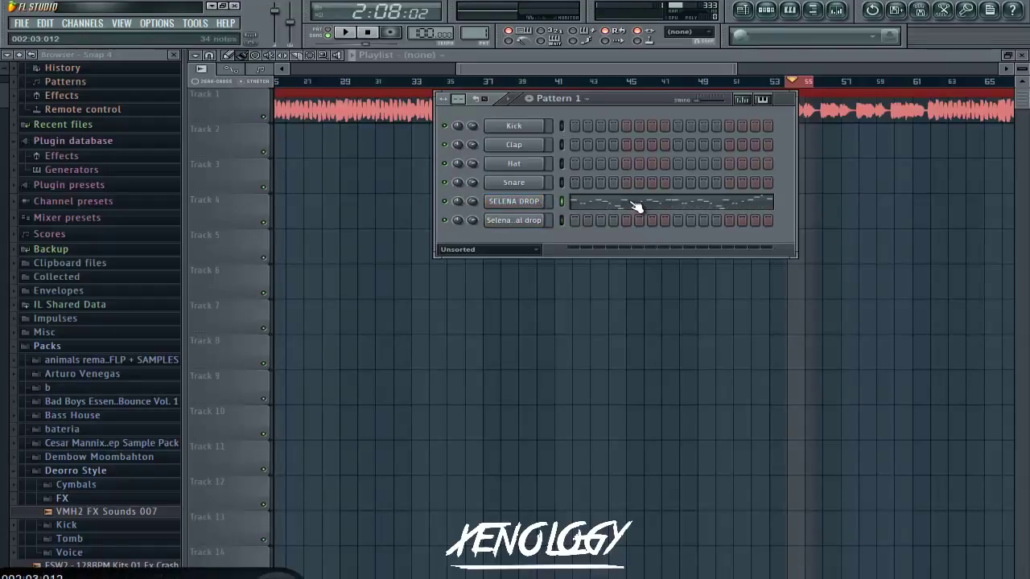
Route the SELENA DROP channel to mixer insert 5 and load Kickstart in that insert's first effect slot
left_click(533, 202)
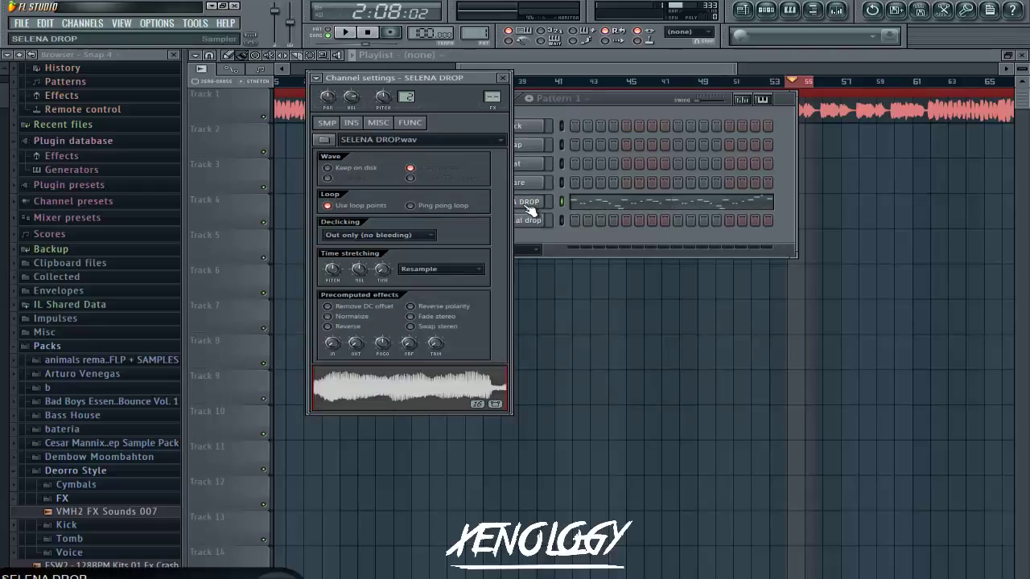
left_click(838, 16)
left_click(722, 352)
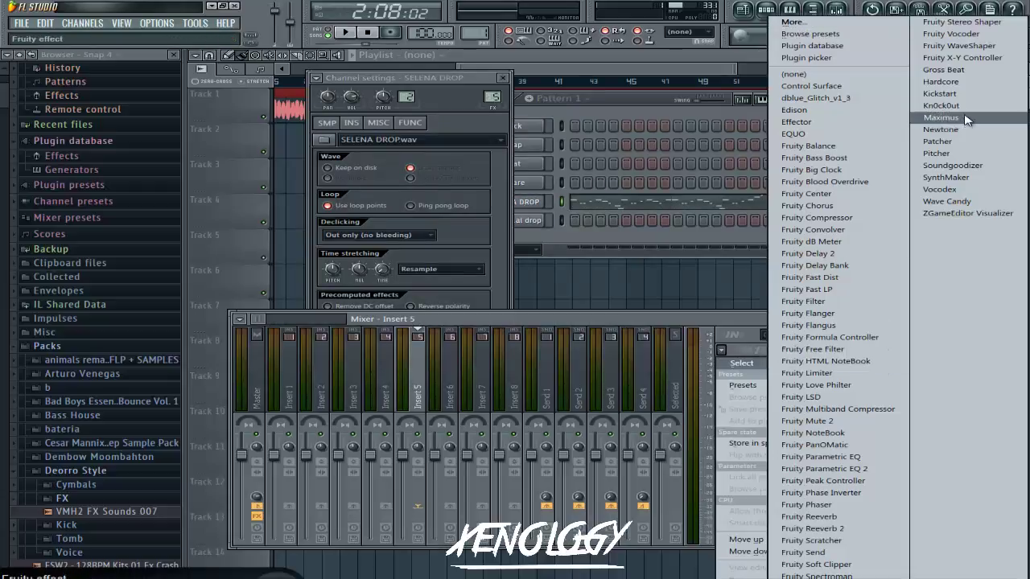
left_click(940, 93)
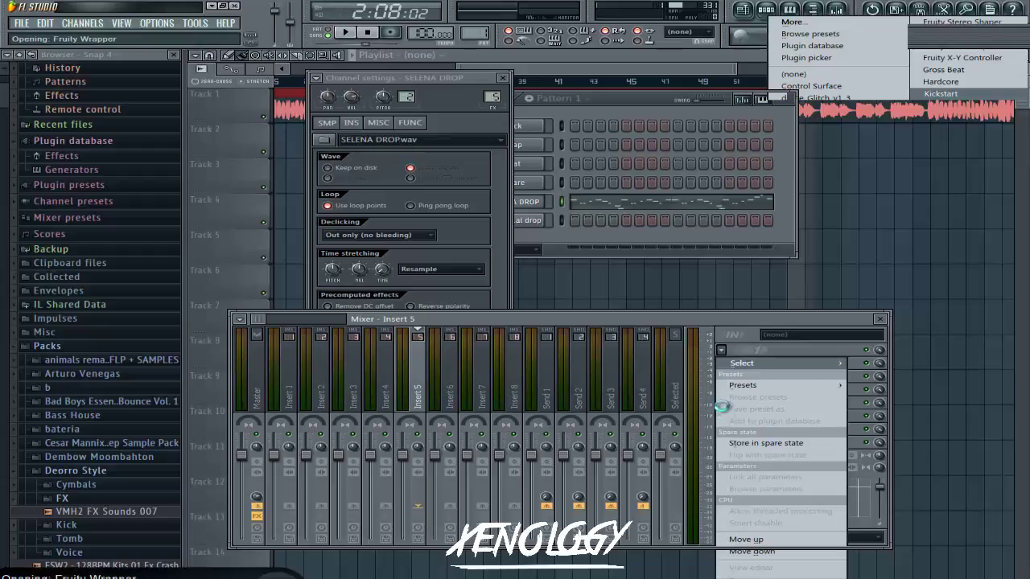
Load Fruity Parametric EQ 2 in insert 5's second slot and set band 1 to a high pass filter of order Steep 8
left_click(722, 364)
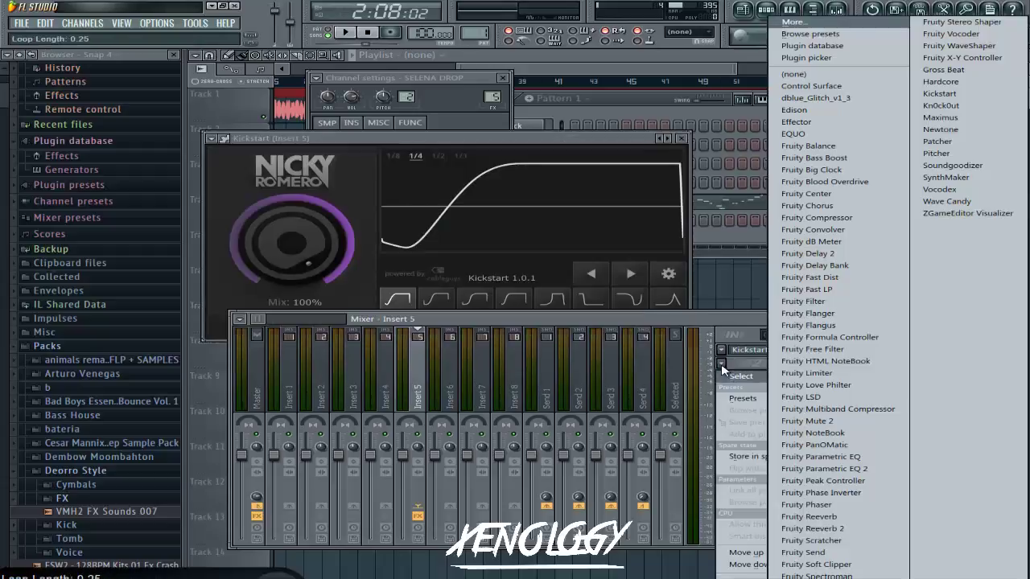
left_click(845, 469)
right_click(318, 269)
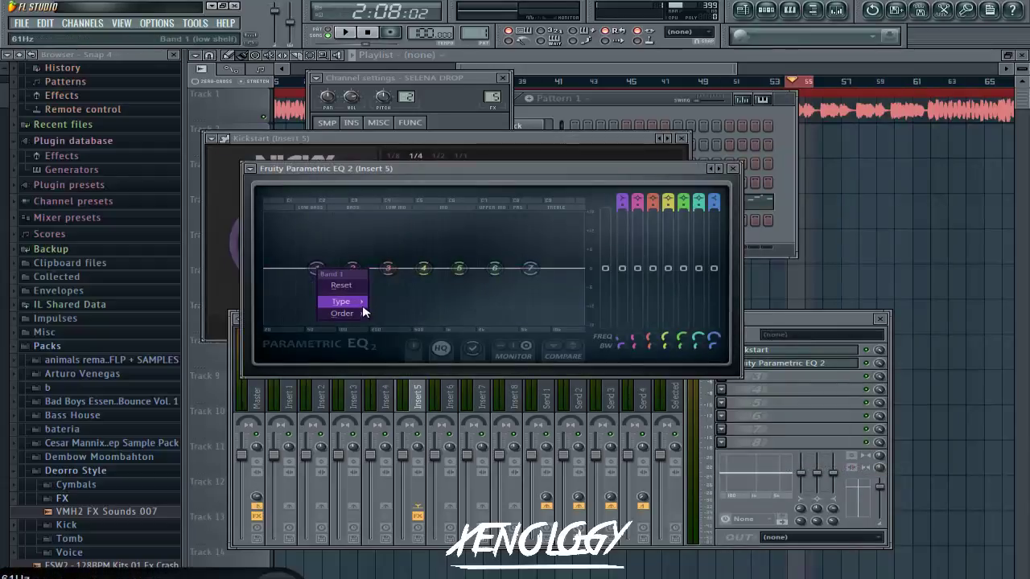
left_click(403, 324)
right_click(318, 269)
left_click(398, 313)
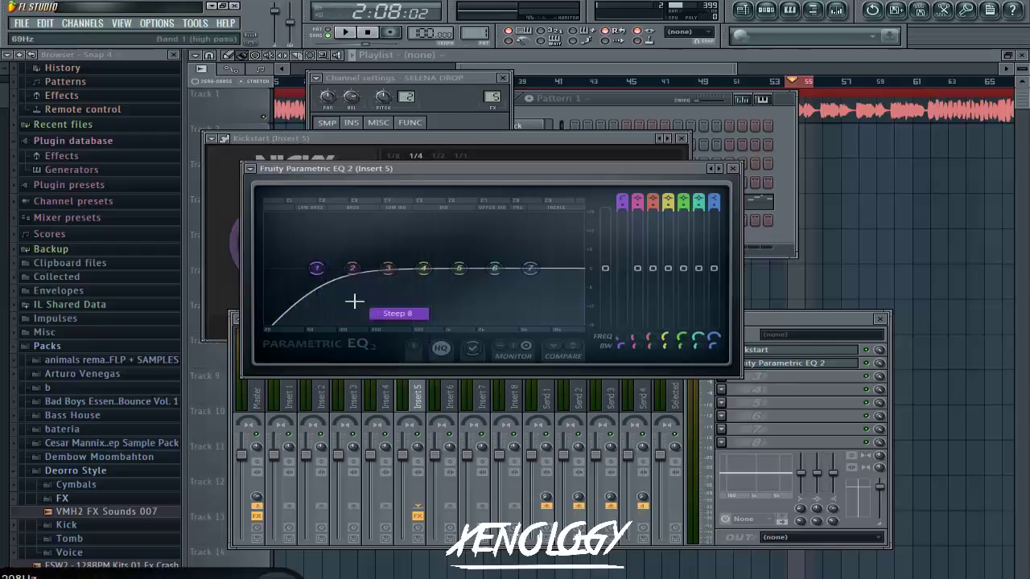
Shape the EQ curve by raising the band 1 high-pass cutoff and moderately boosting bands 4 to 7
left_click_drag(317, 269, 493, 247)
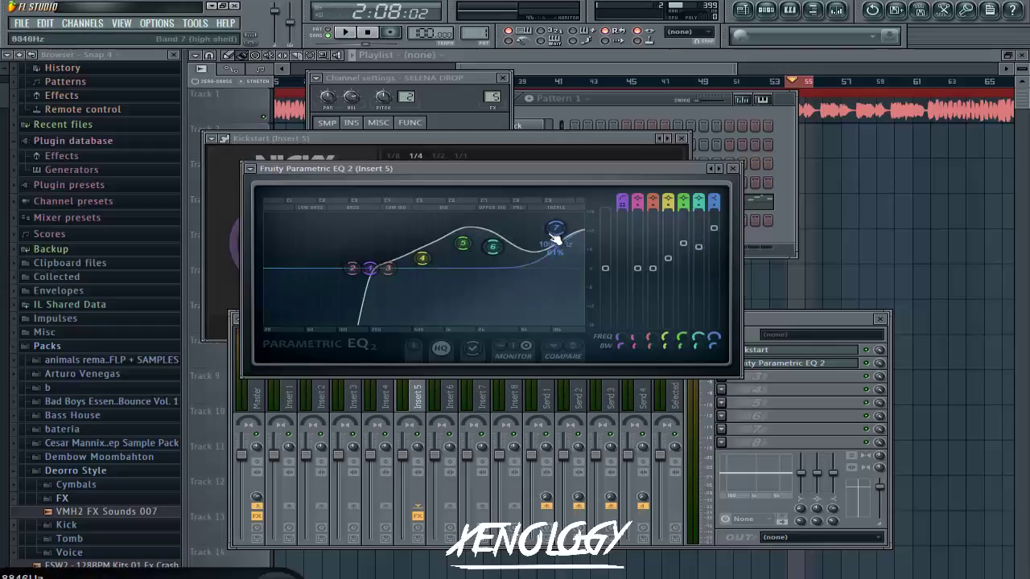
left_click_drag(555, 230, 554, 235)
left_click_drag(492, 247, 460, 258)
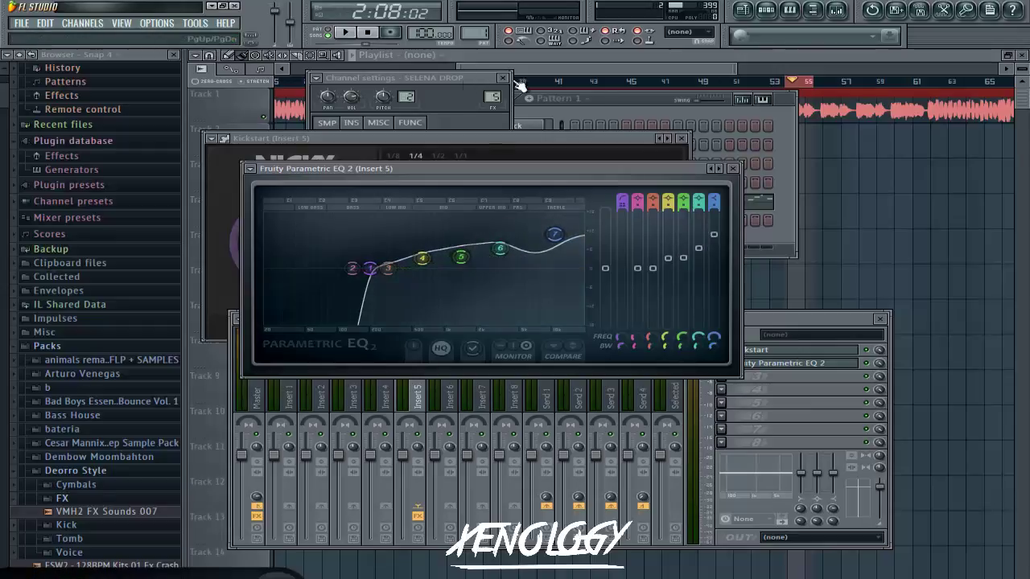
Load Fruity Reeverb in insert 5's third slot and set its Reverb level to 13%
left_click(728, 389)
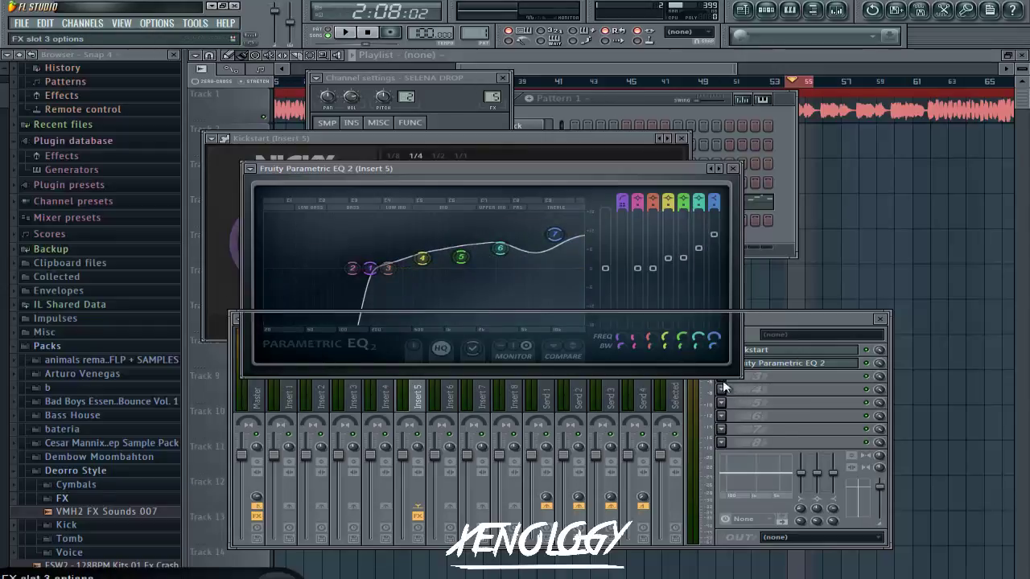
left_click(811, 516)
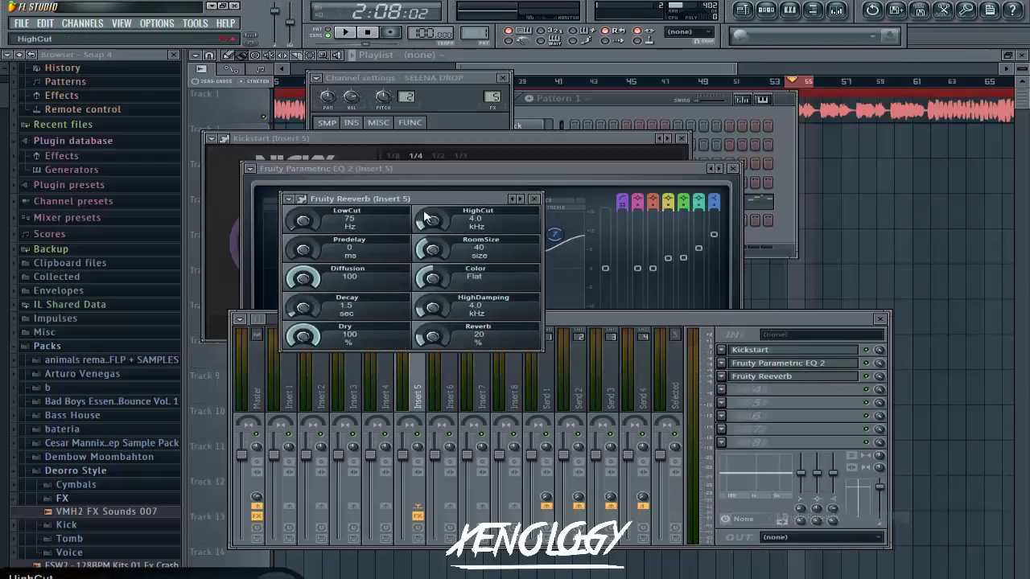
left_click(613, 109)
Check the Master track's effects in the mixer and audition Pattern 1 in pattern mode
left_click(837, 10)
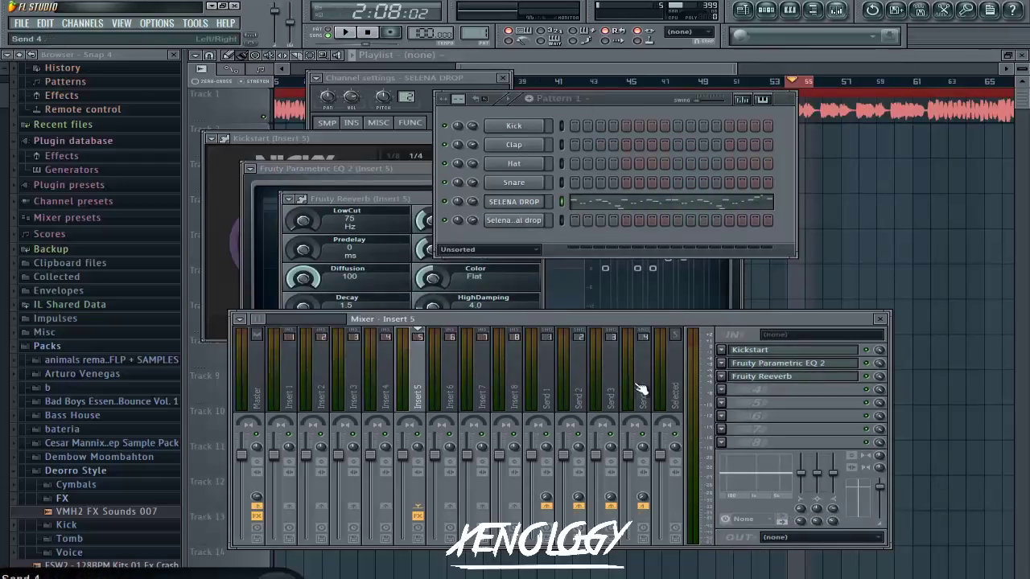
left_click(258, 379)
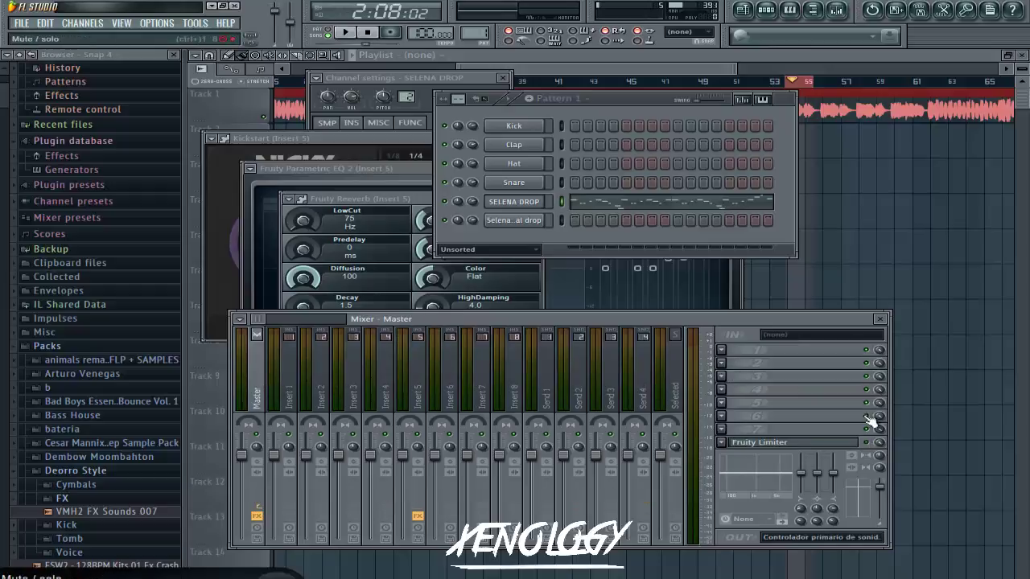
left_click(883, 319)
left_click(345, 33)
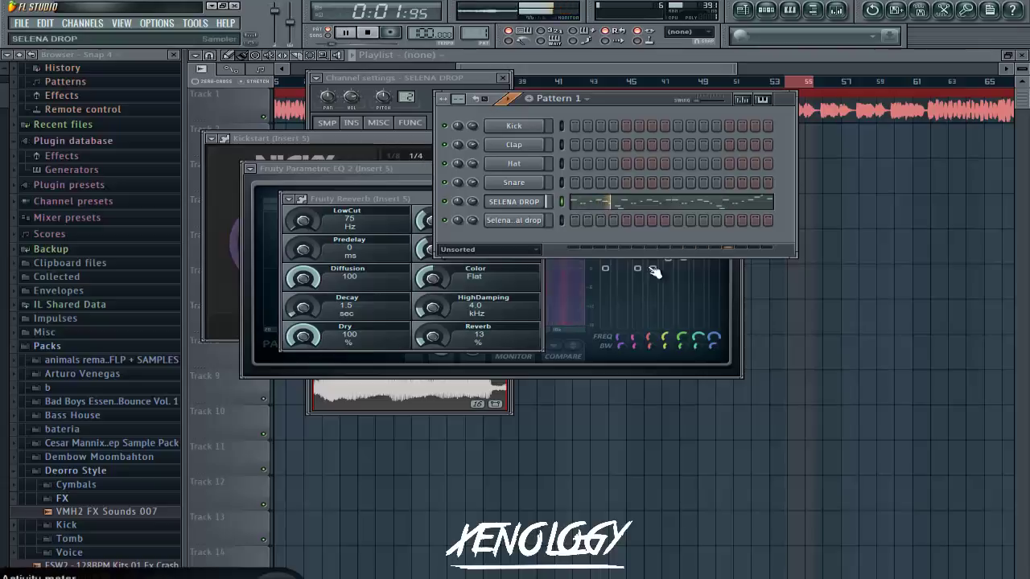
left_click(347, 34)
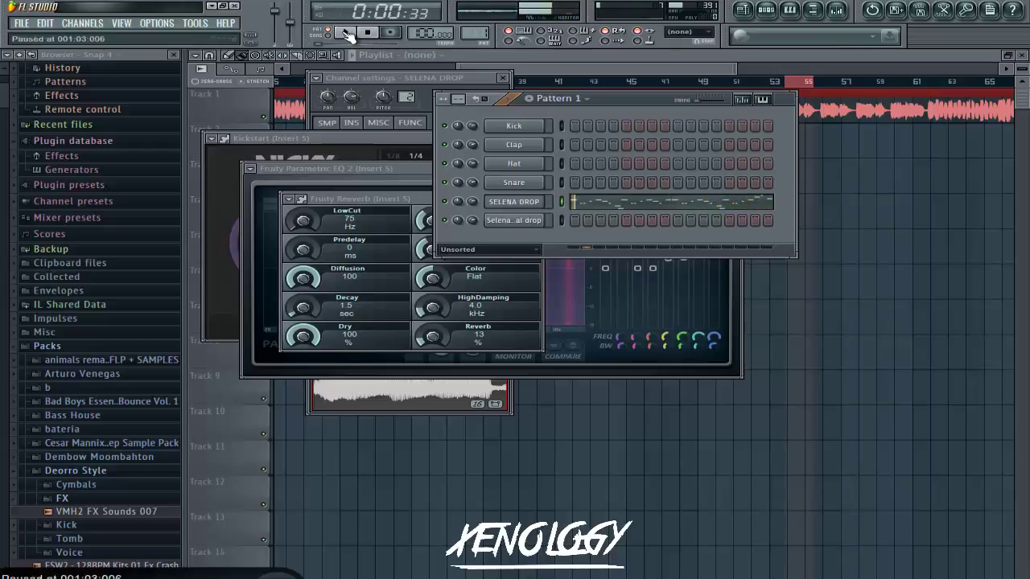
Raise the crossfade loop amount of the SELENA DROP sample and open the channel's piano roll
left_click(515, 207)
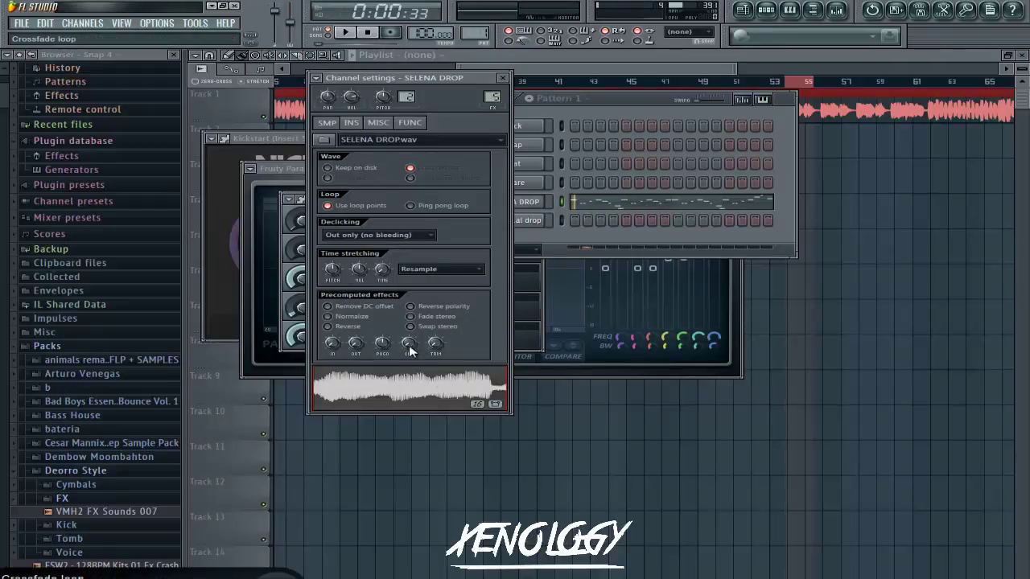
left_click_drag(410, 345, 410, 305)
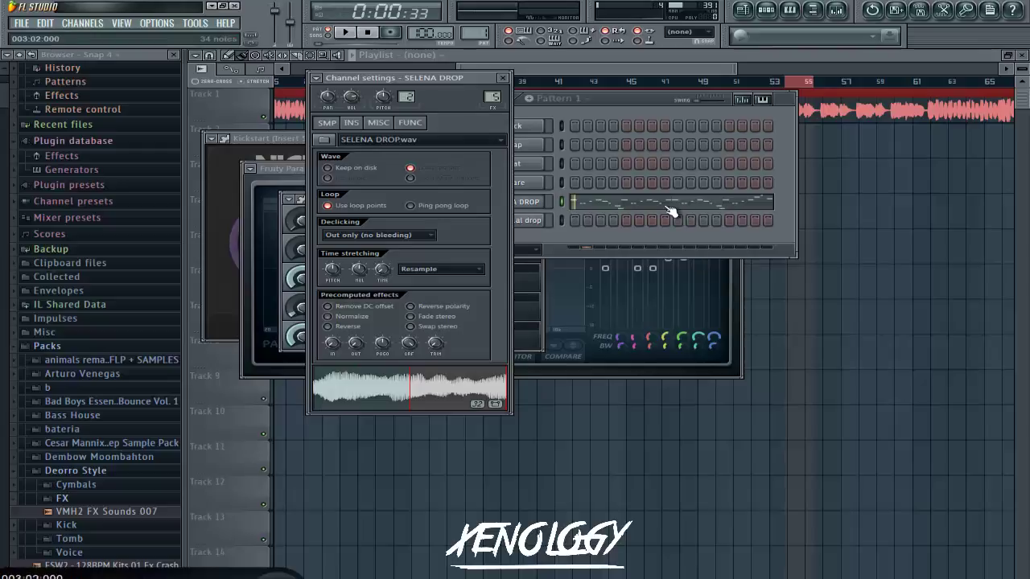
left_click(672, 212)
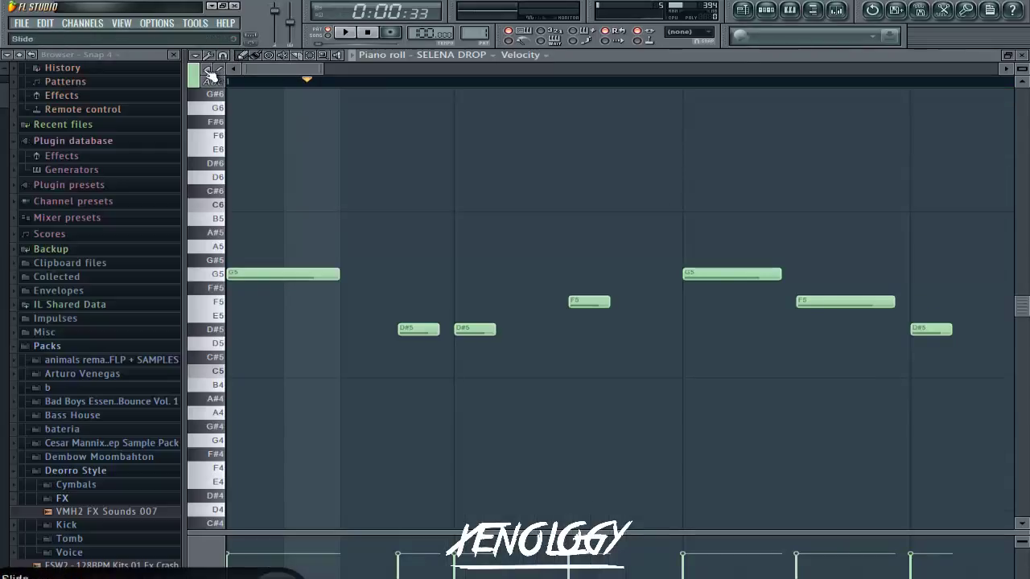
Replace the A4 note just before bar 4 in the SELENA DROP piano roll with an A4 slide note
left_click_drag(274, 71, 558, 91)
left_click(567, 416)
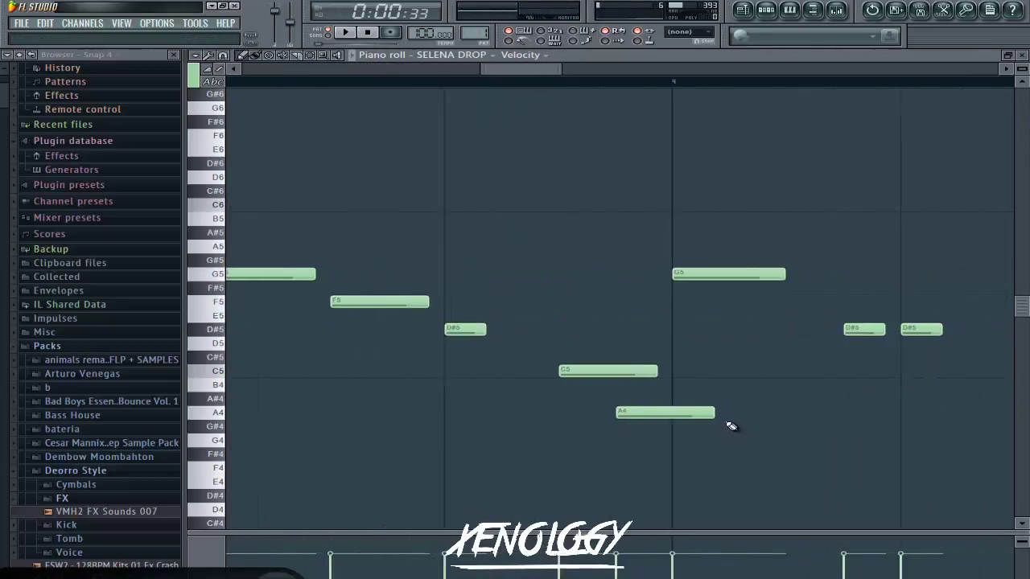
right_click(639, 416)
left_click(616, 414)
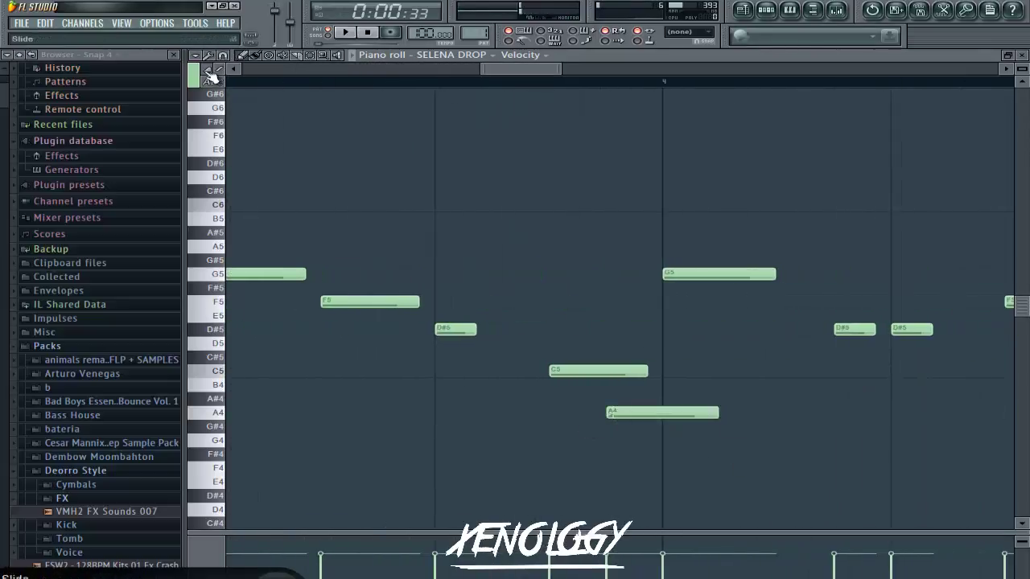
Play Pattern 1 from the start to audition the SELENA DROP melody with its slide notes, and pause it
left_click_drag(482, 72, 230, 71)
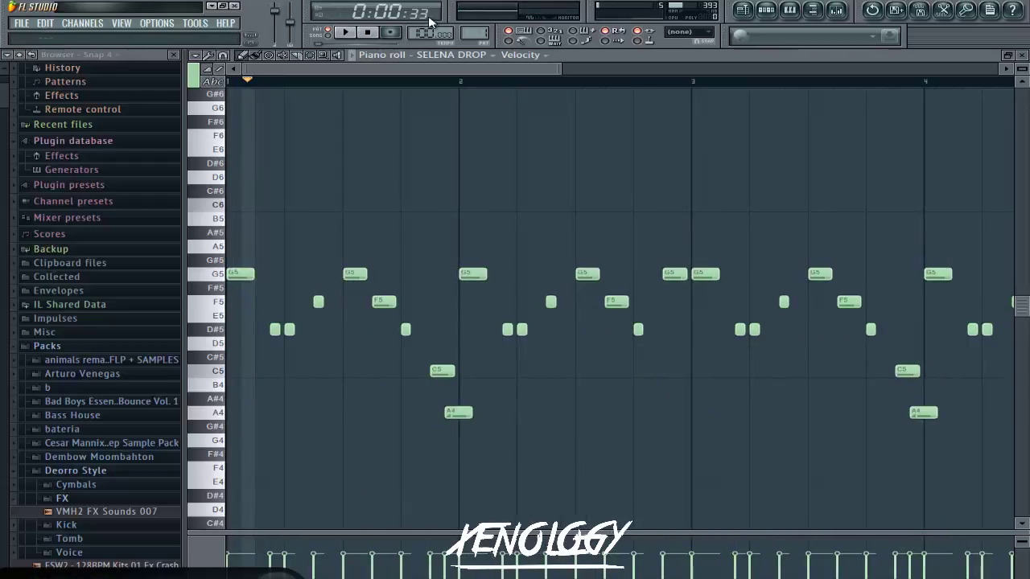
left_click(375, 32)
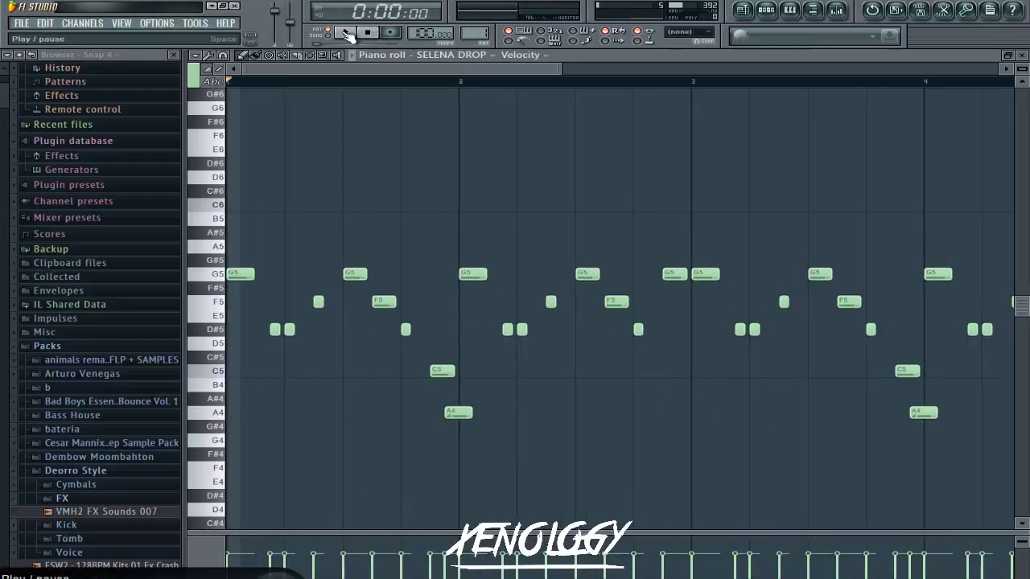
left_click(348, 34)
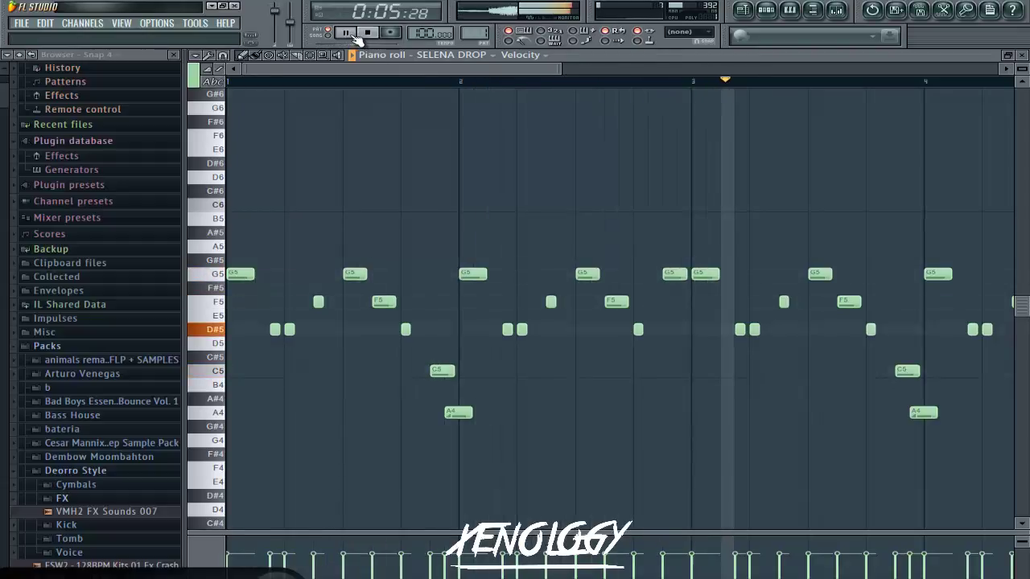
left_click(348, 34)
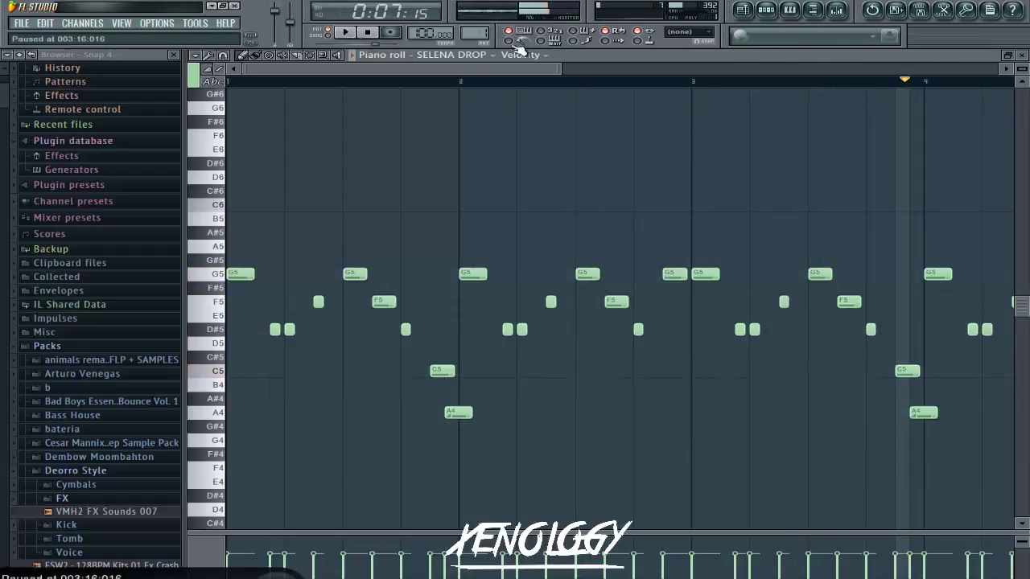
Close the piano roll, the SELENA DROP channel settings and the Fruity Reeverb window
left_click(1025, 53)
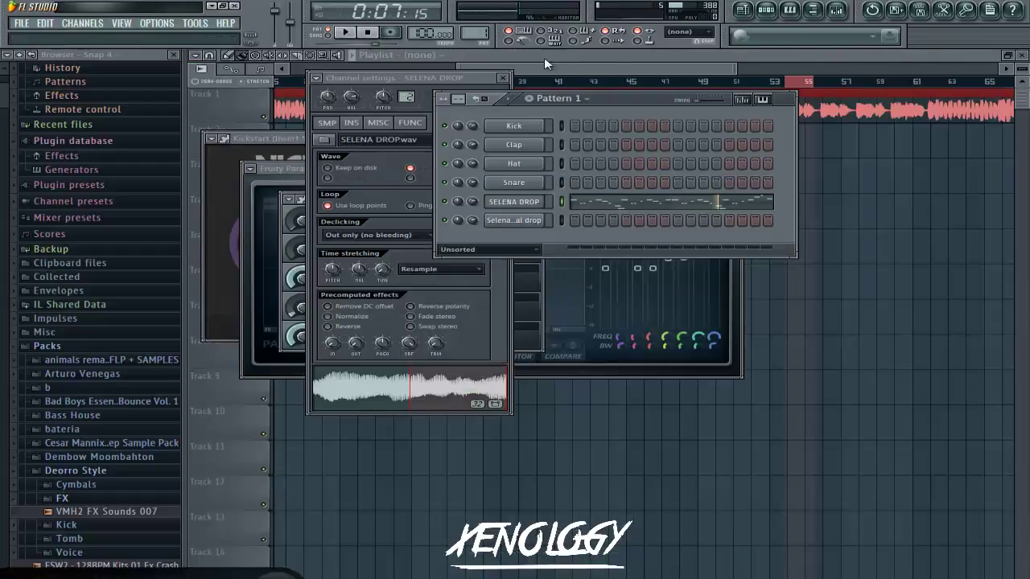
left_click(503, 77)
left_click(386, 207)
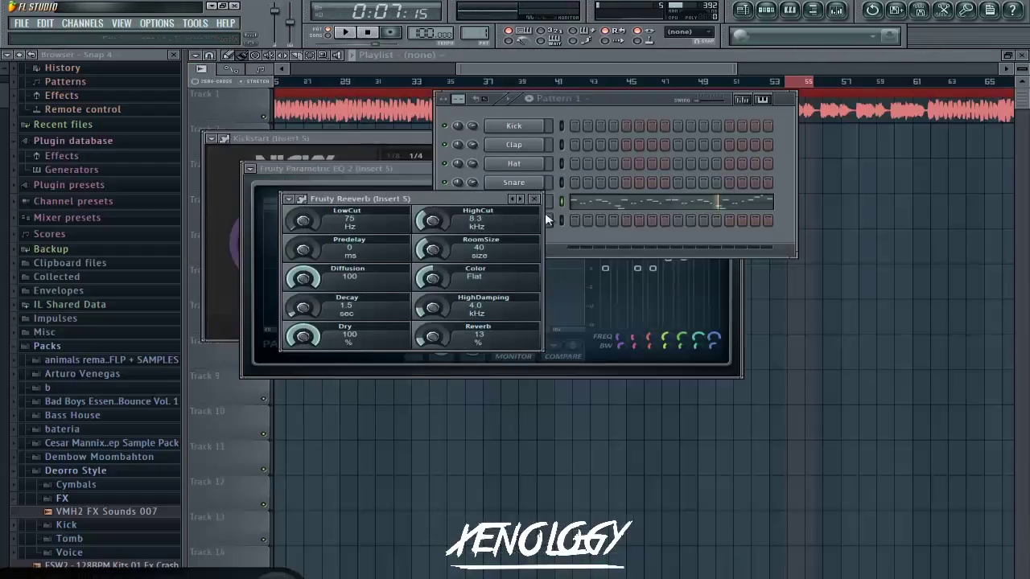
left_click(535, 200)
left_click(529, 99)
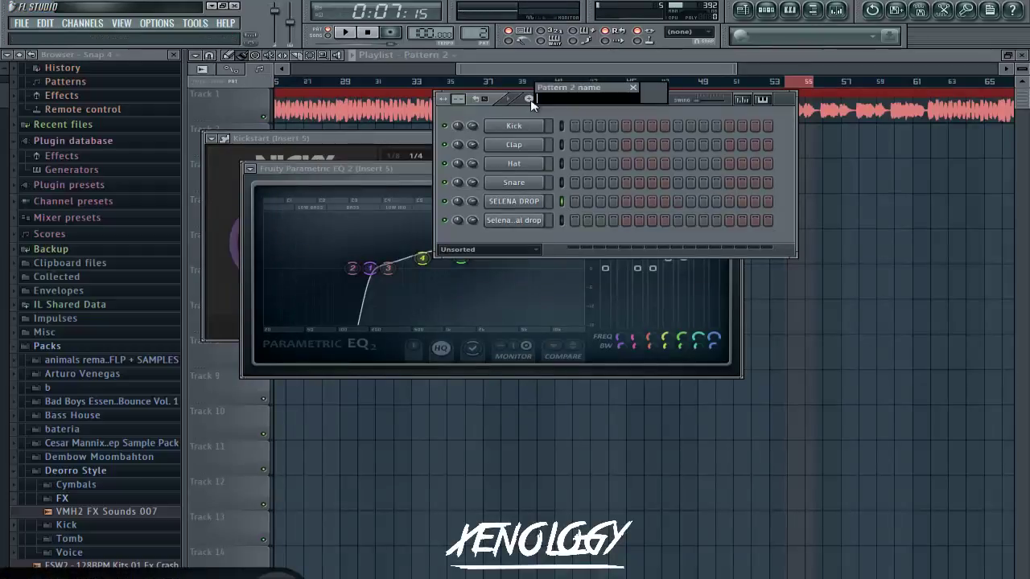
key("Return")
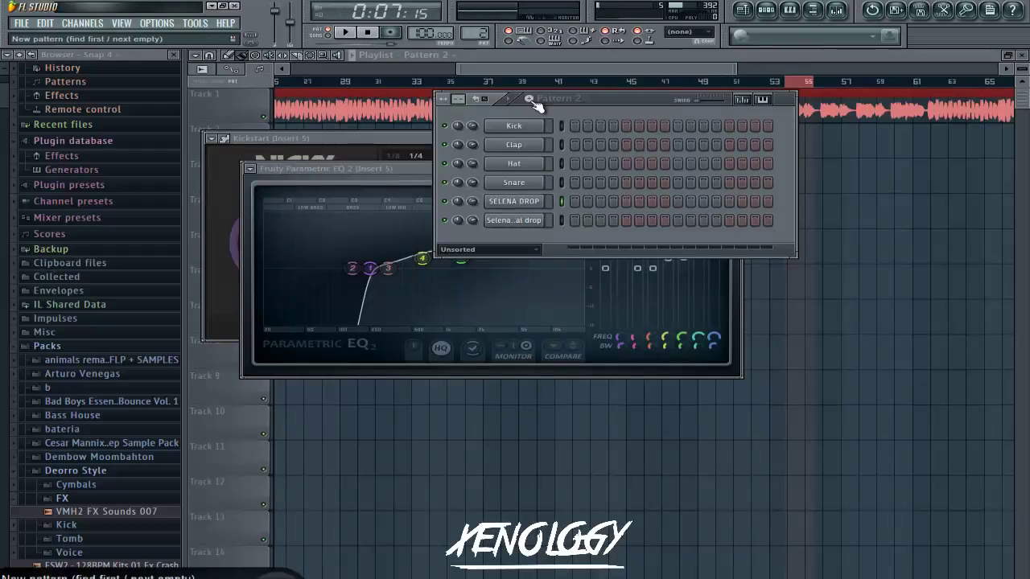
right_click(507, 227)
right_click(518, 203)
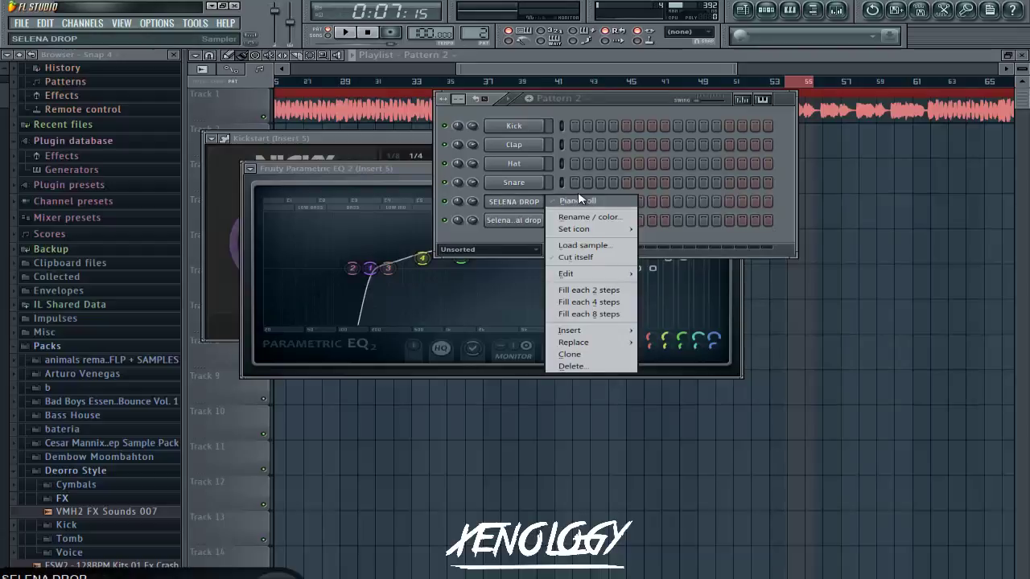
left_click(557, 100)
left_click(557, 99)
left_click(557, 100)
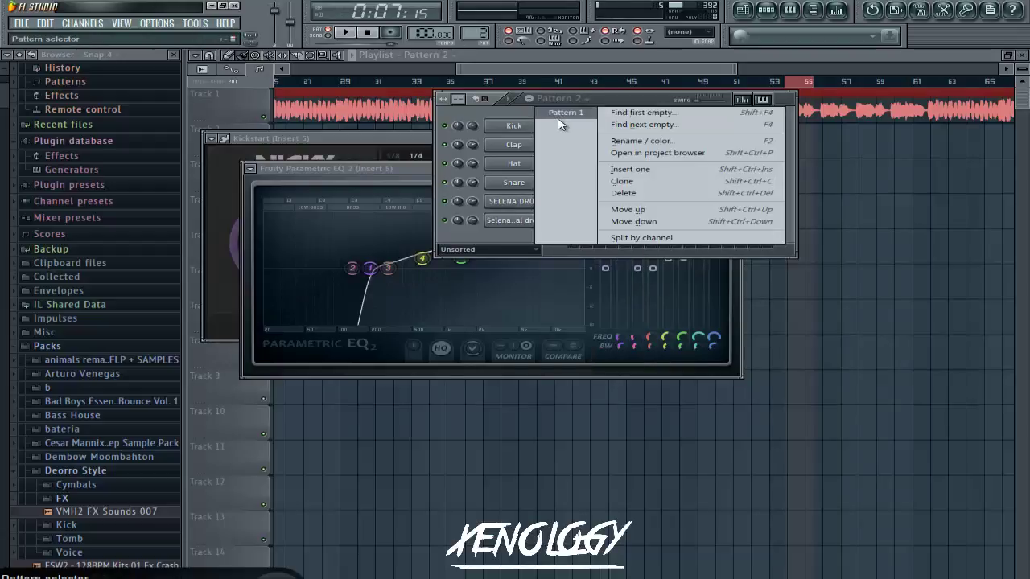
left_click(575, 114)
Transpose all SELENA DROP notes in Pattern 1 down one octave, audition them briefly and close the piano roll
left_click(607, 205)
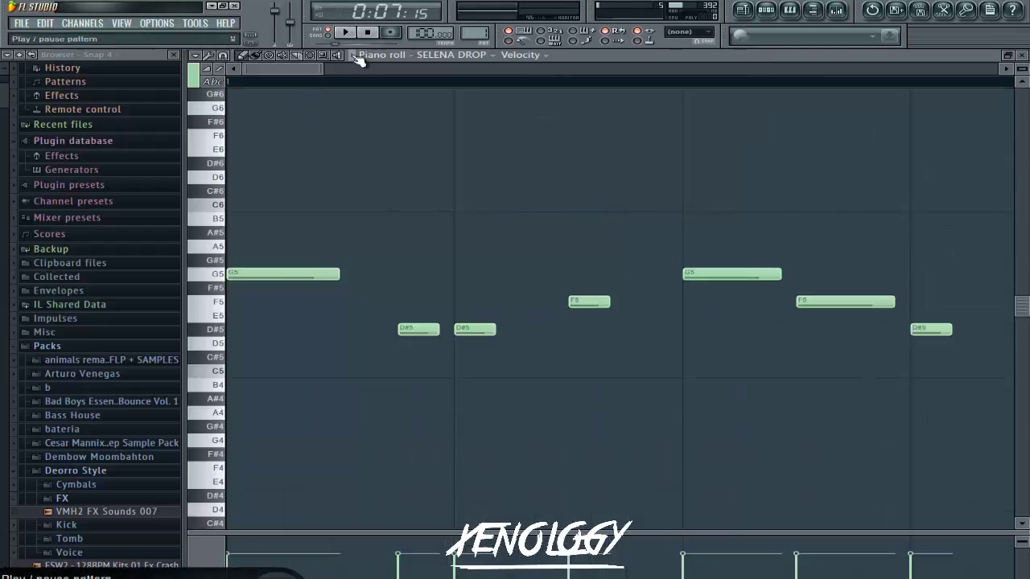
left_click_drag(323, 69, 669, 100)
key("ctrl+a")
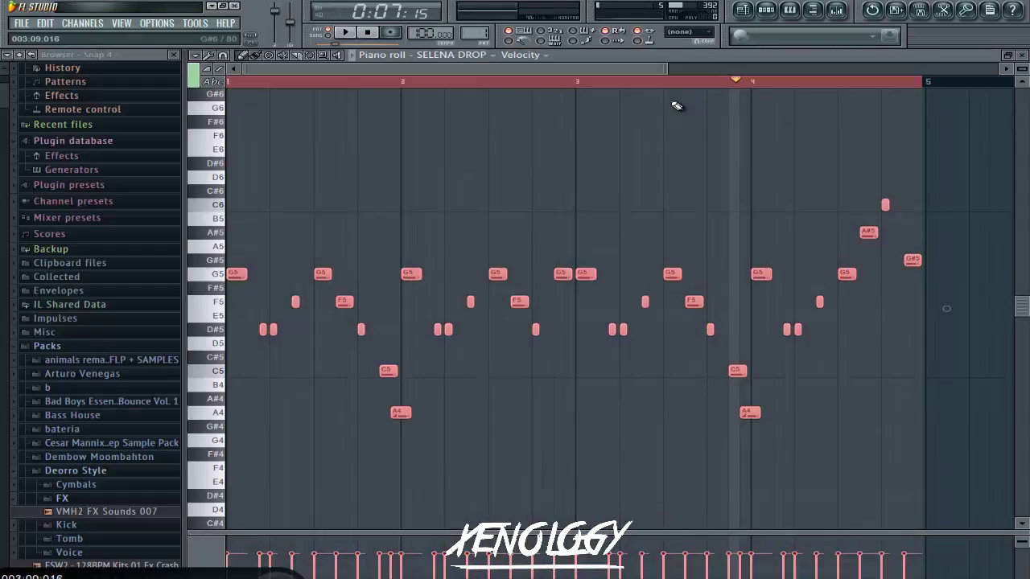
left_click_drag(235, 275, 188, 448)
left_click(346, 33)
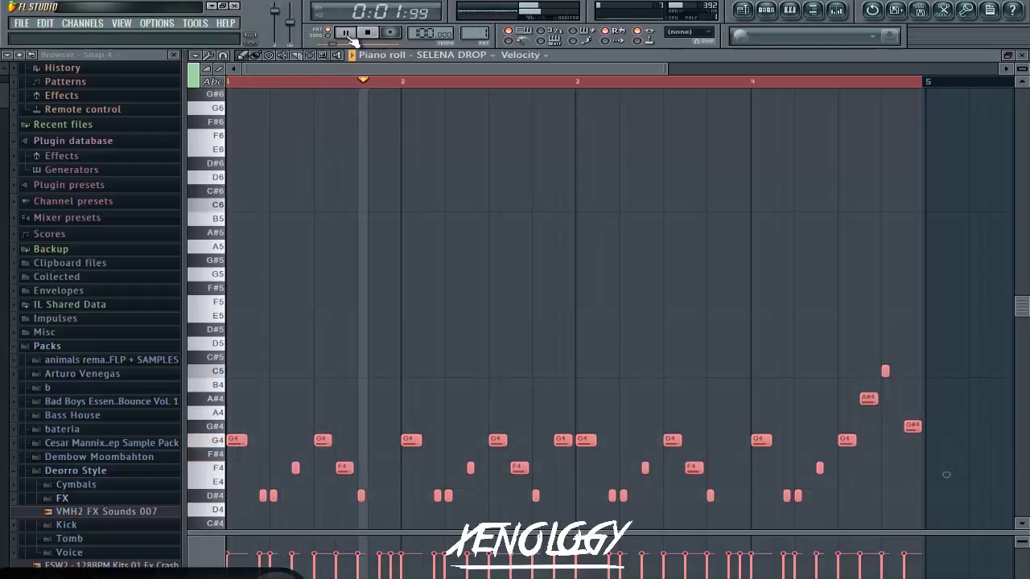
left_click(347, 34)
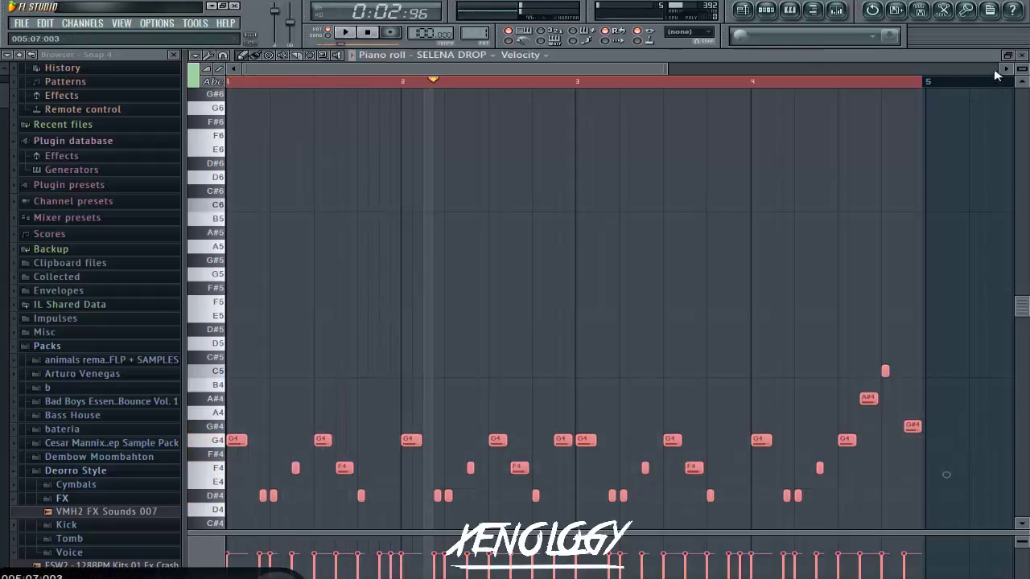
left_click(1022, 57)
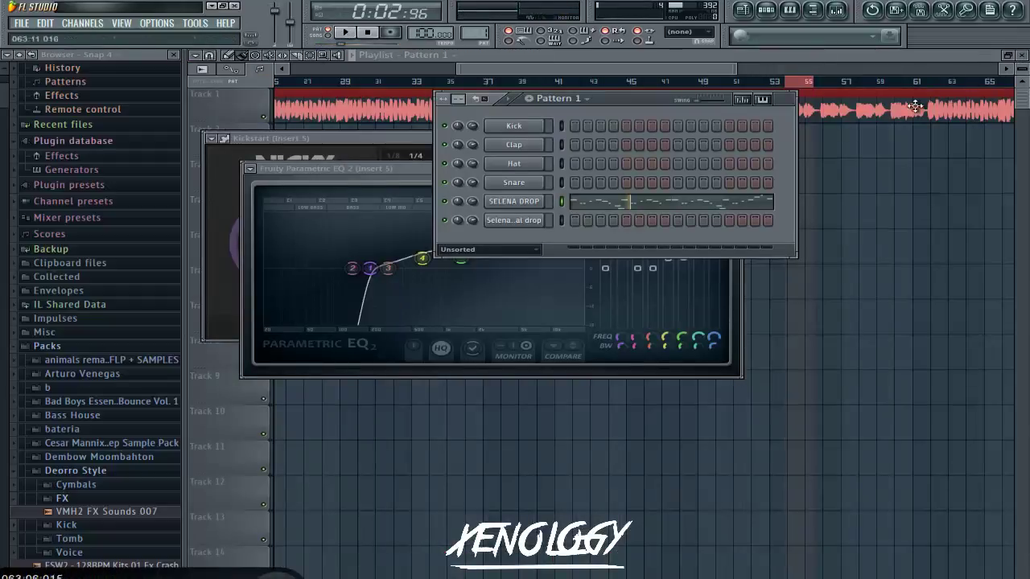
Create Pattern 2 and open the piano roll of the Selena vocal drop channel
left_click(529, 98)
right_click(539, 217)
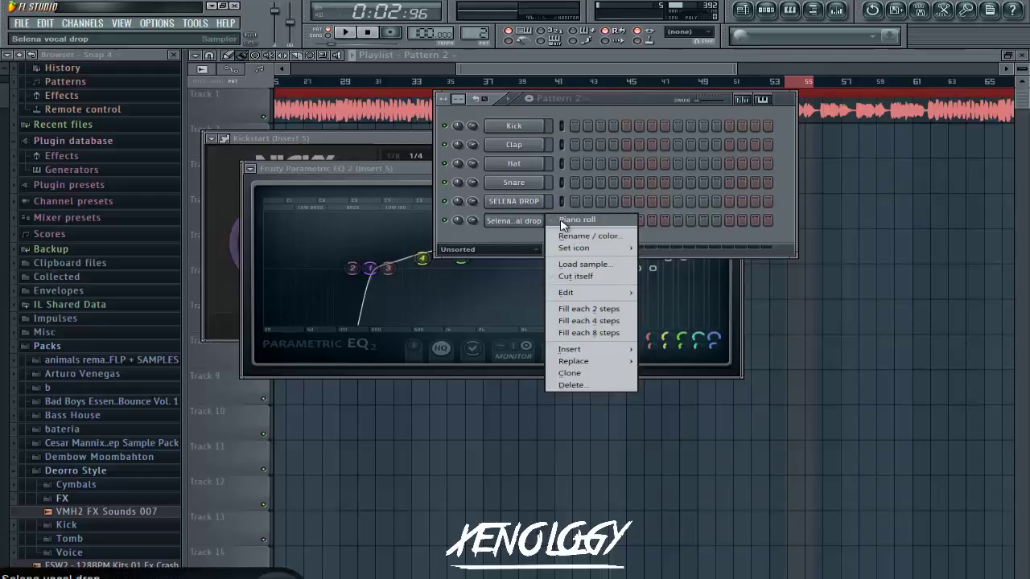
left_click(567, 220)
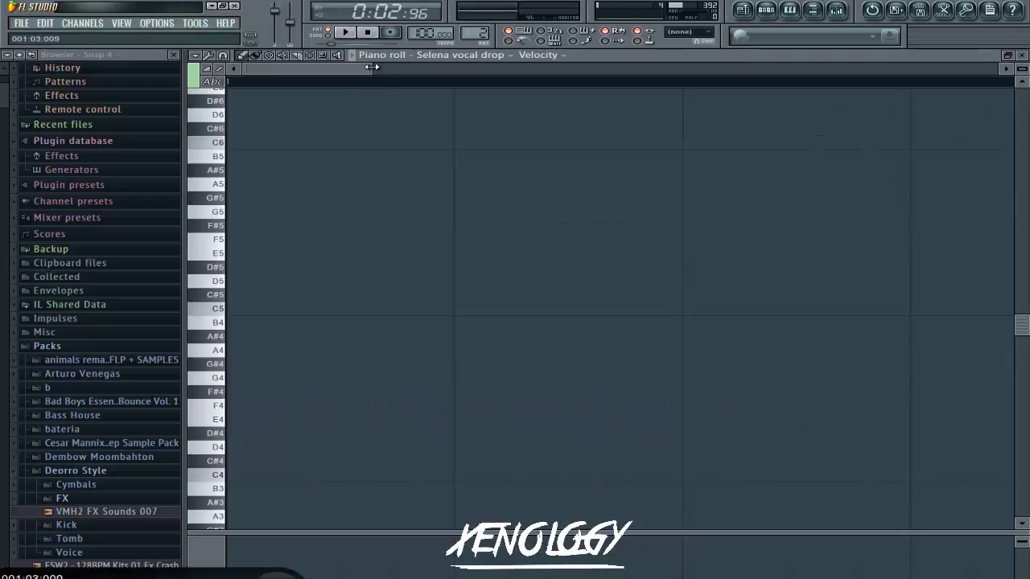
Add a C5 note at the start of the Selena vocal drop piano roll, stretched to one full bar
left_click_drag(372, 68, 661, 69)
scroll(524, 224, "down", 2)
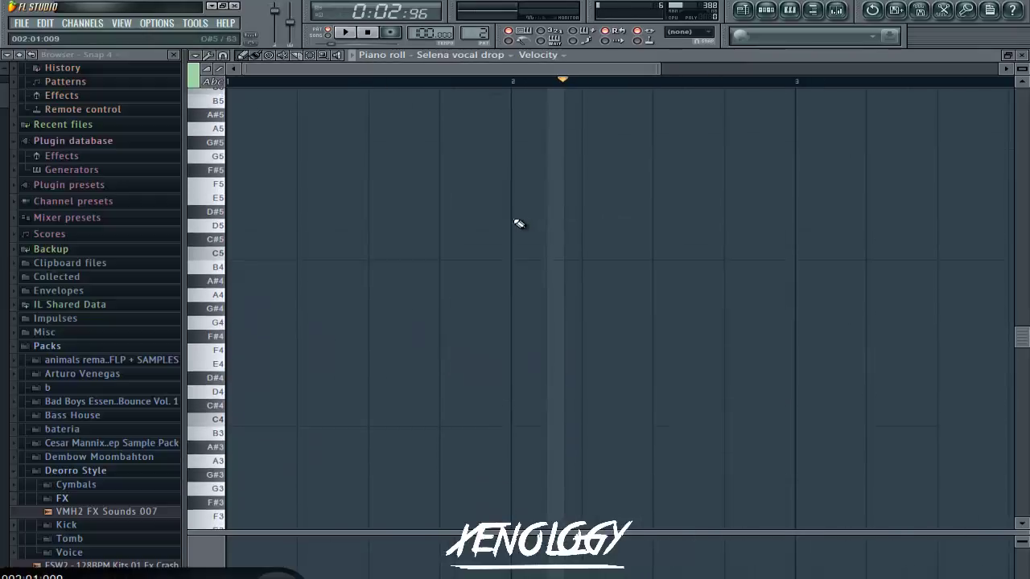
scroll(519, 226, "up", 1)
left_click(233, 266)
left_click_drag(259, 267, 518, 280)
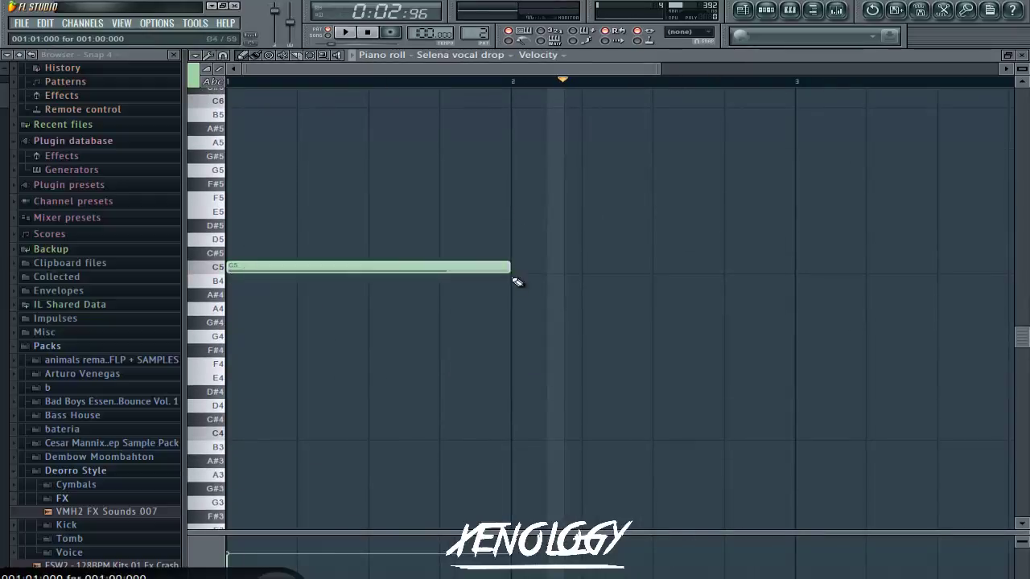
Audition the C5 note and add a short lower-pitched note at the end of the first bar
key("space")
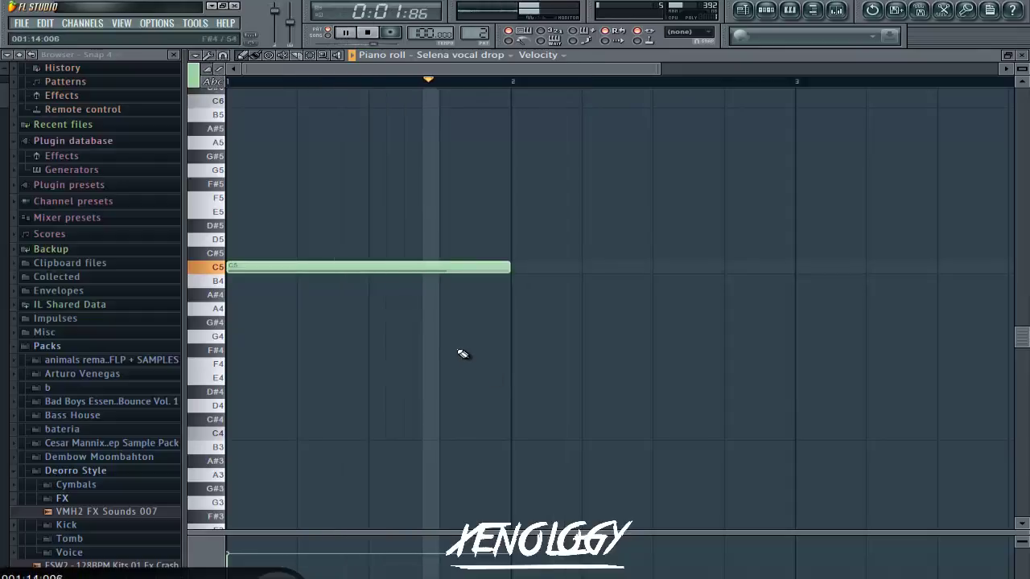
left_click_drag(462, 355, 516, 440)
left_click_drag(763, 433, 515, 440)
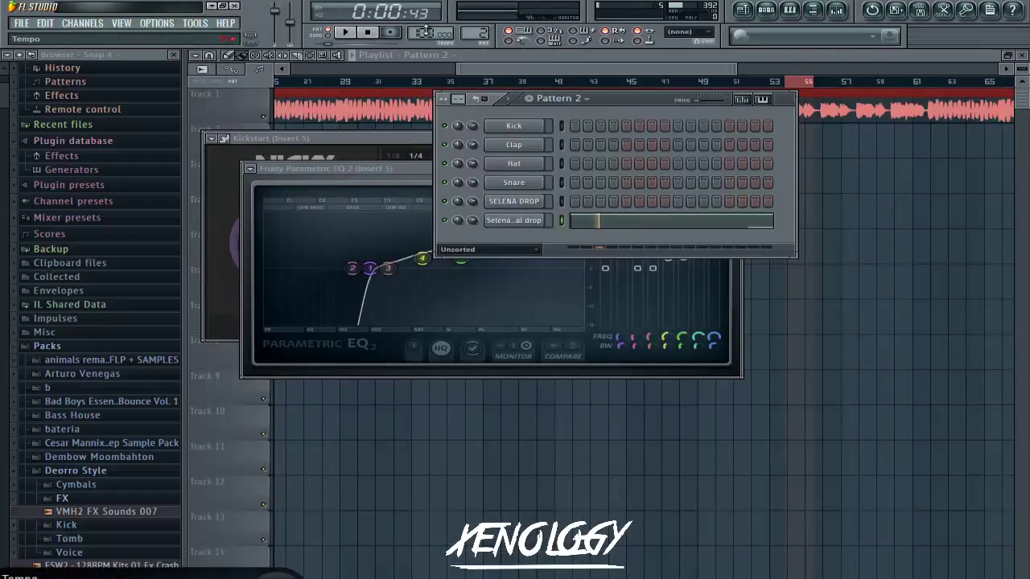
left_click_drag(495, 68, 273, 76)
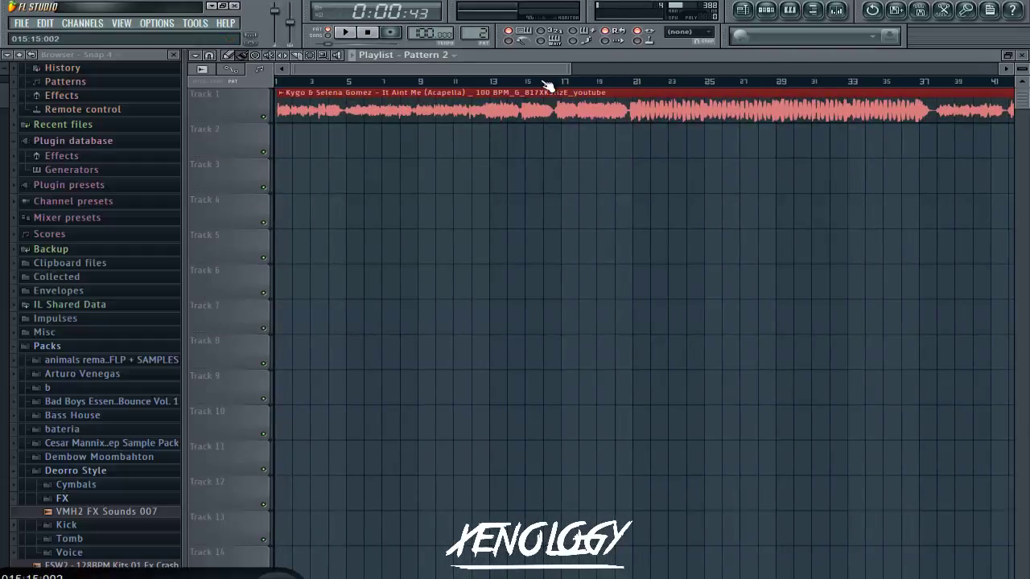
left_click_drag(573, 69, 980, 98)
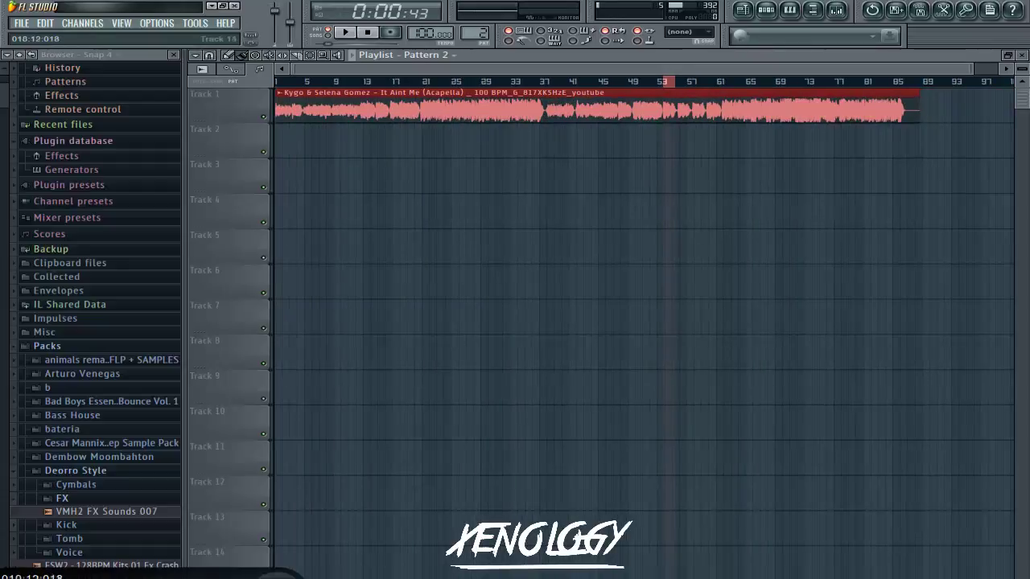
Switch to the Windows music library and load "K 7g0 ft. 53 13N4 G 0M 3Z - It Ain't Me (Xenology Remix).mp3" into VirtualDJ
left_click(265, 578)
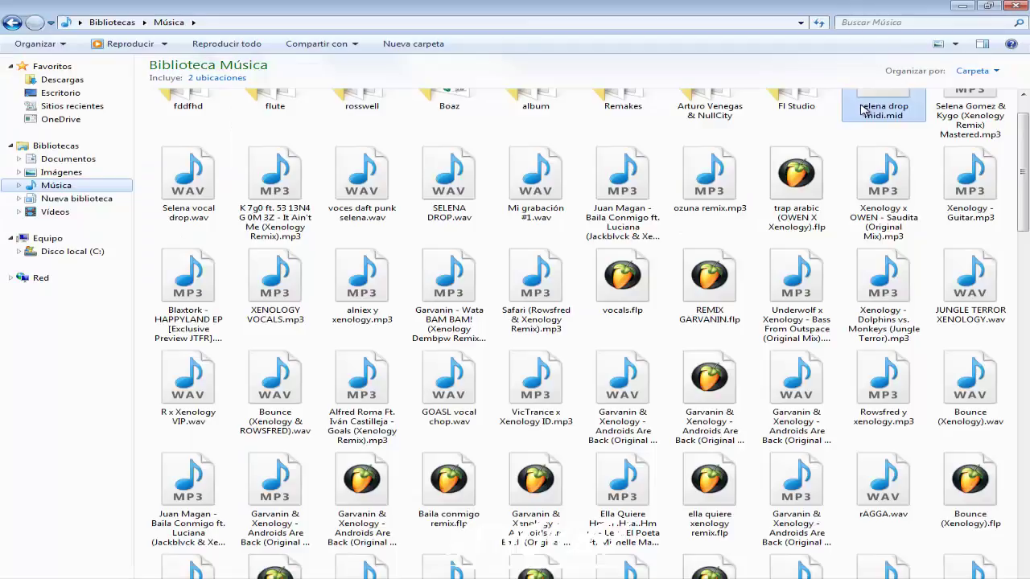
left_click(862, 107)
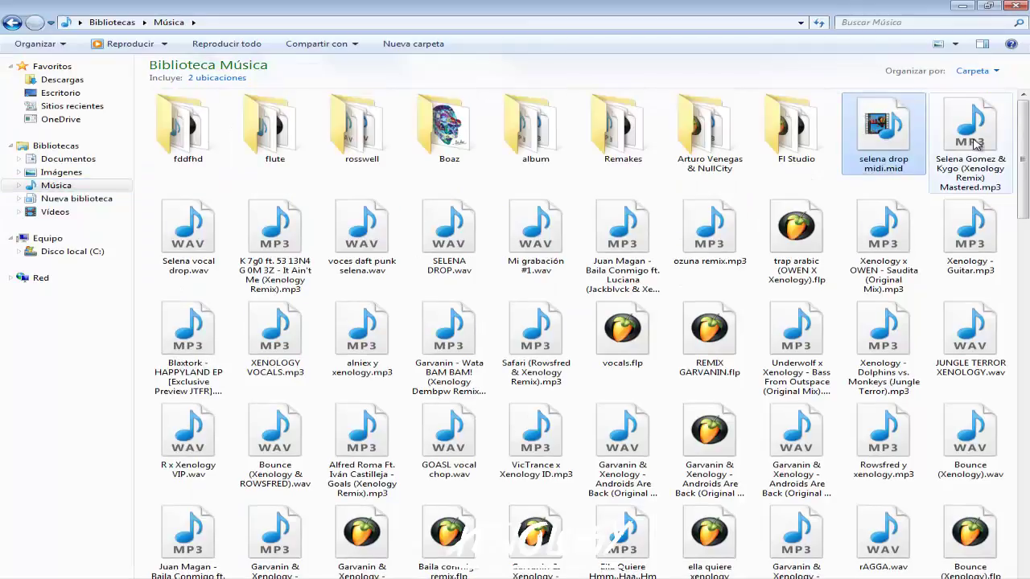
left_click_drag(976, 143, 302, 209)
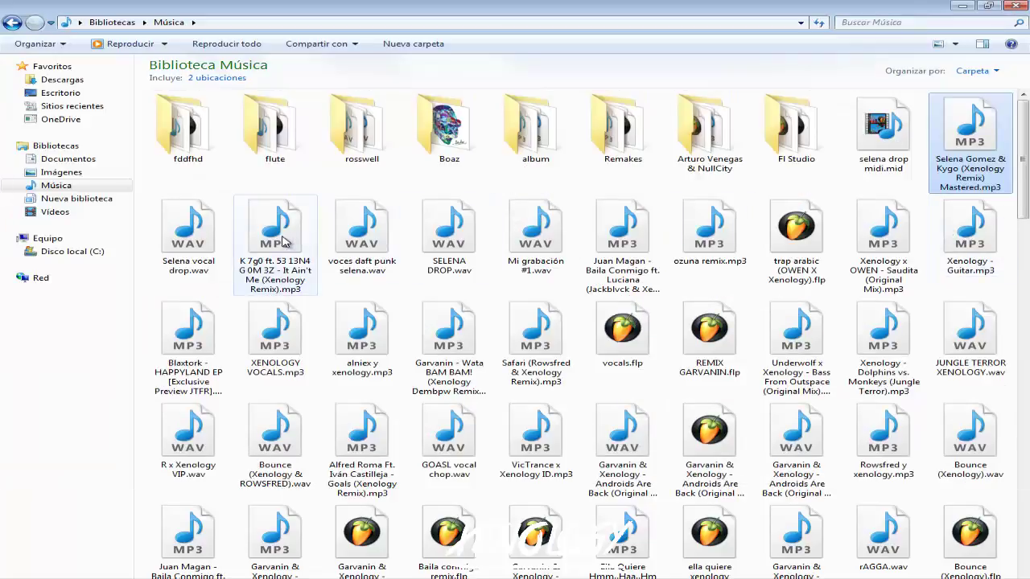
left_click(276, 238)
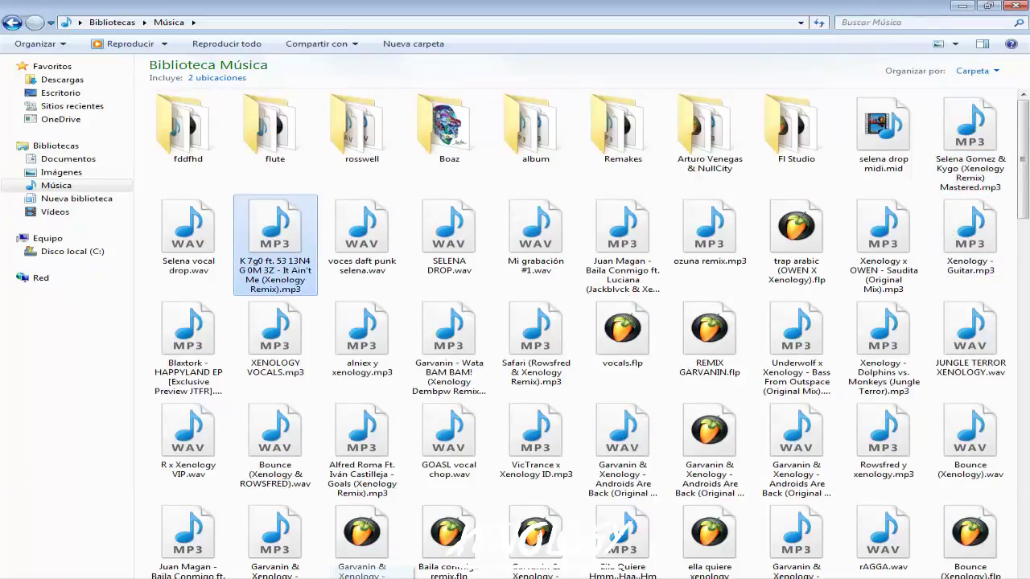
left_click_drag(275, 237, 280, 174)
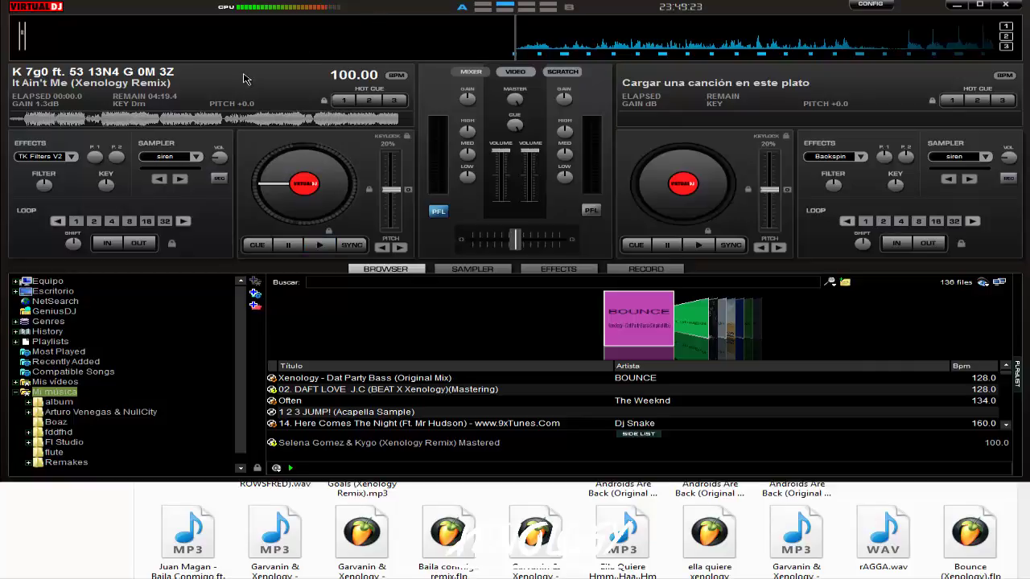
Skip through the It Ain't Me (Xenology Remix) waveform and listen to different sections of the finished remix
left_click(105, 124)
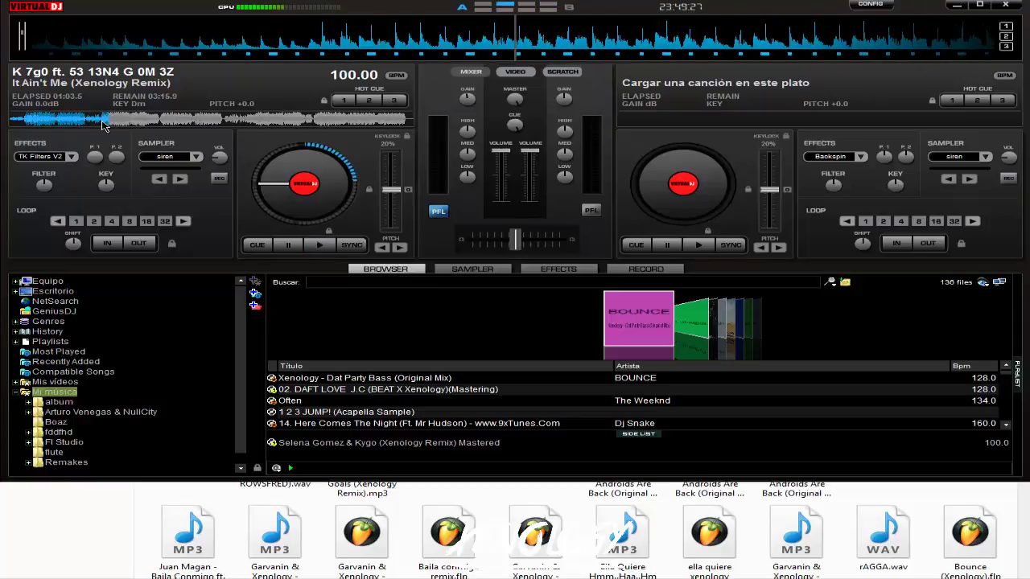
left_click(85, 127)
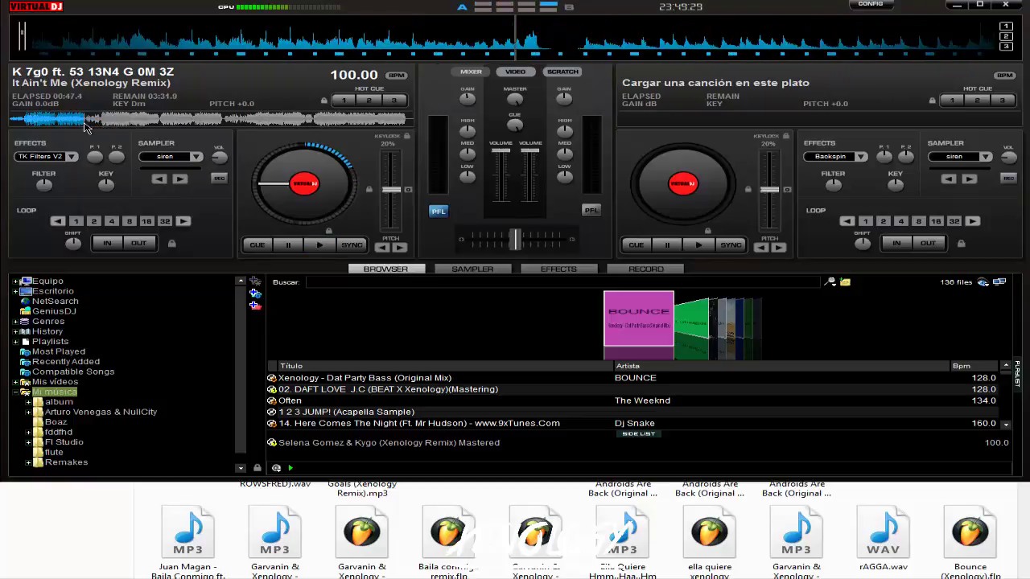
left_click(101, 124)
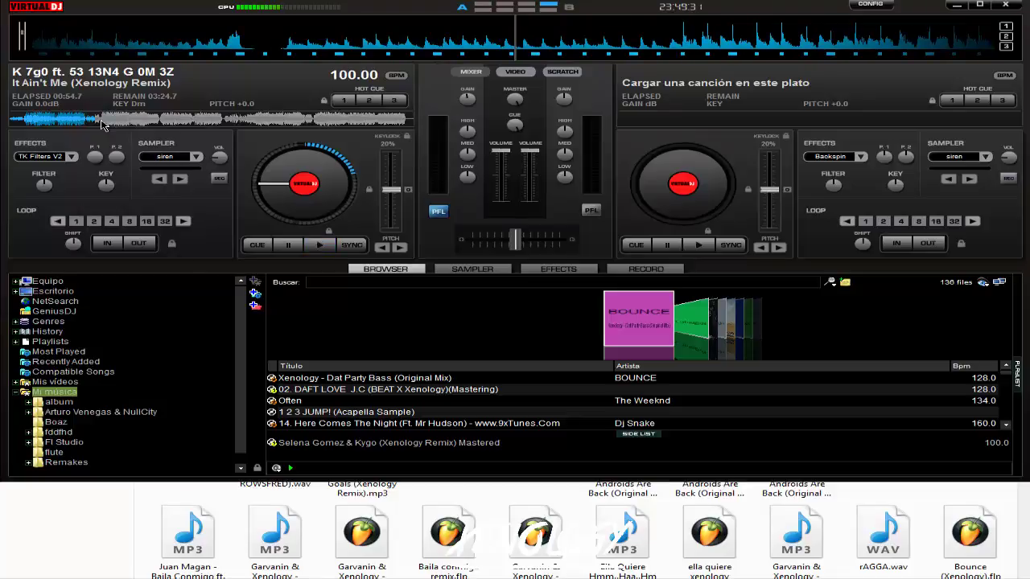
left_click(102, 125)
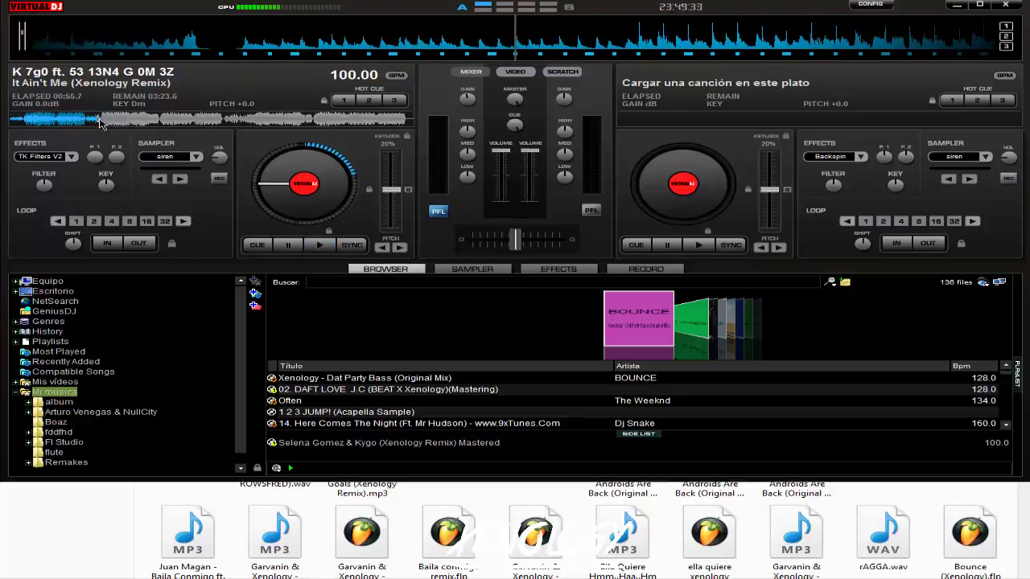
left_click(149, 123)
left_click(156, 123)
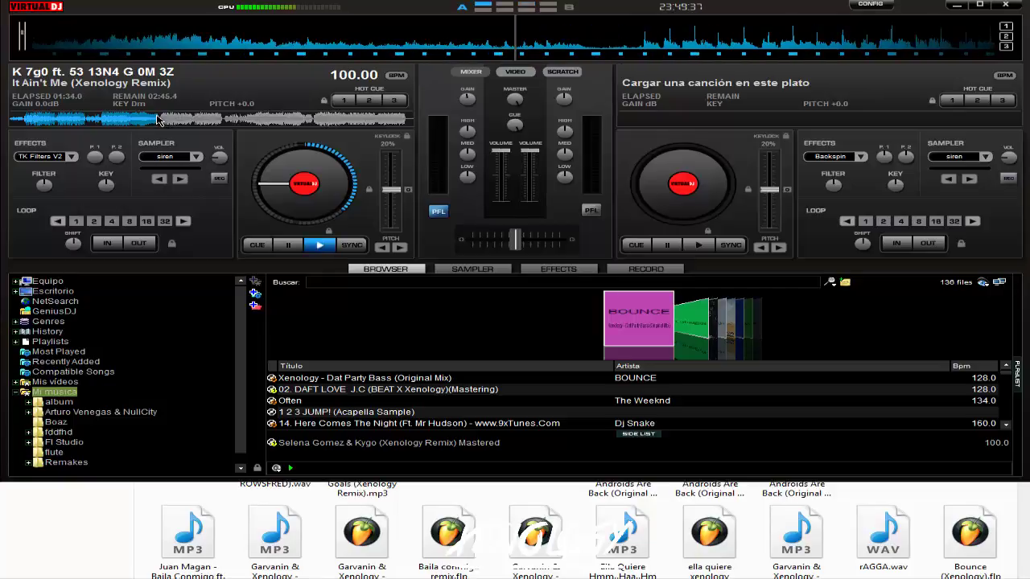
Play the loaded remix from its drop, skip ahead to two further sections to hear them, and stop playback
left_click(319, 245)
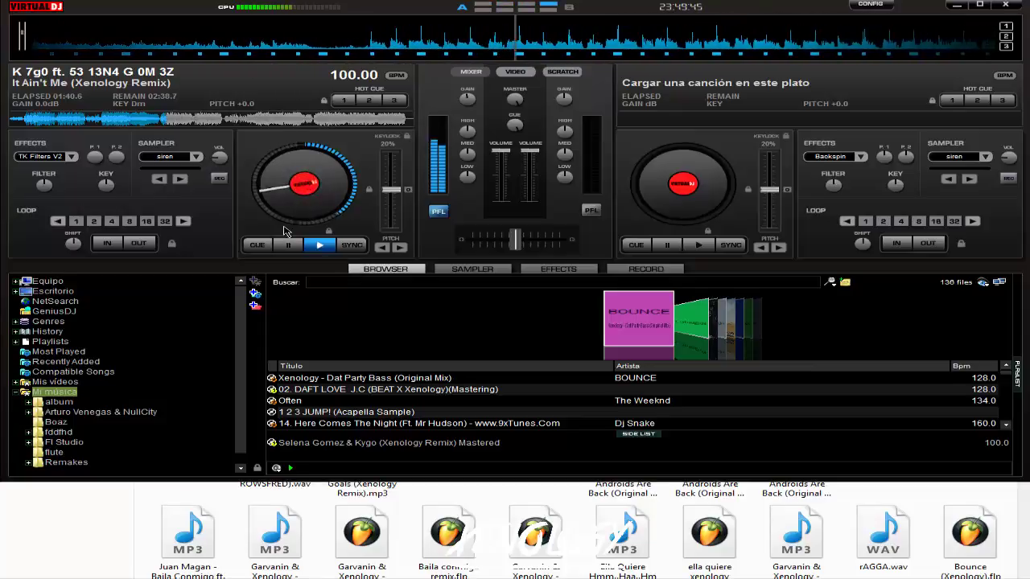
left_click(191, 121)
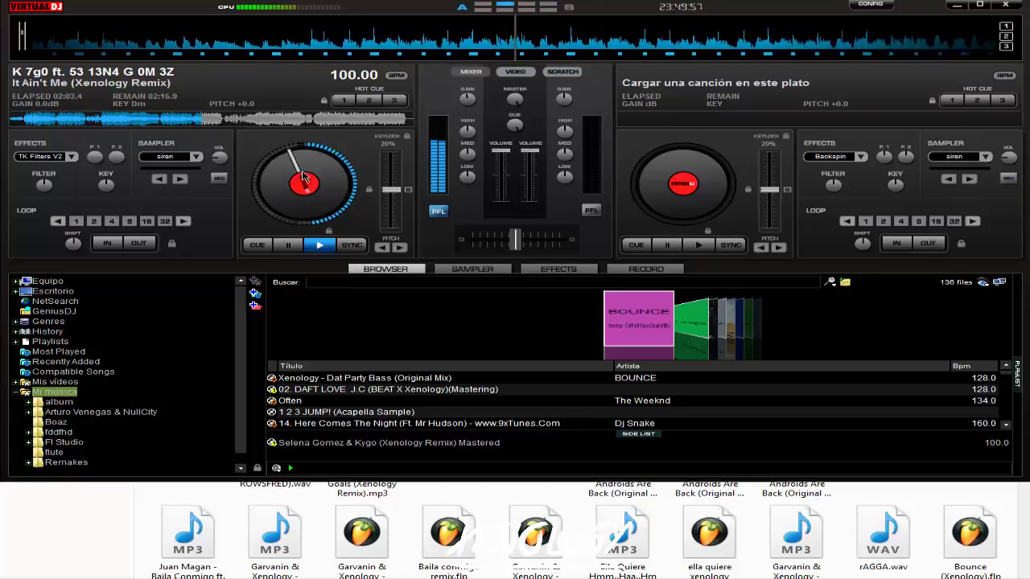
left_click(313, 121)
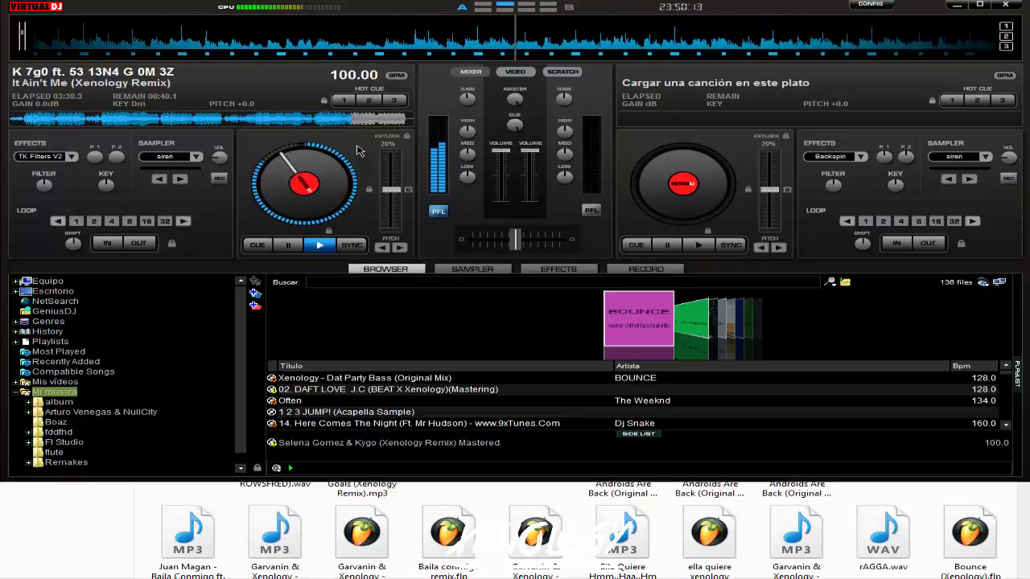
left_click(292, 249)
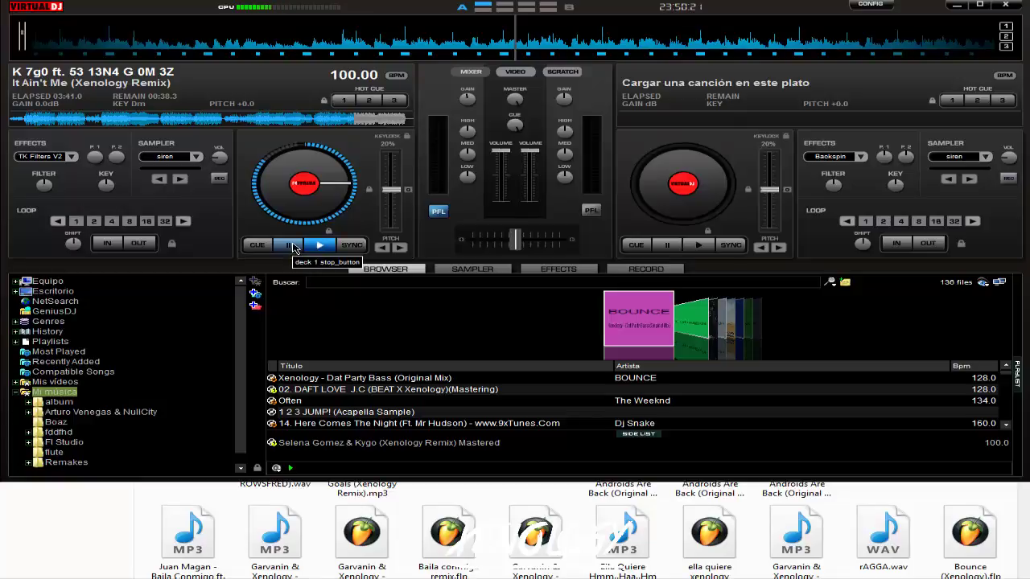
Return to the FL Studio playlist and zoom in on the selected acapella section around bars 54 and 55
left_click(959, 6)
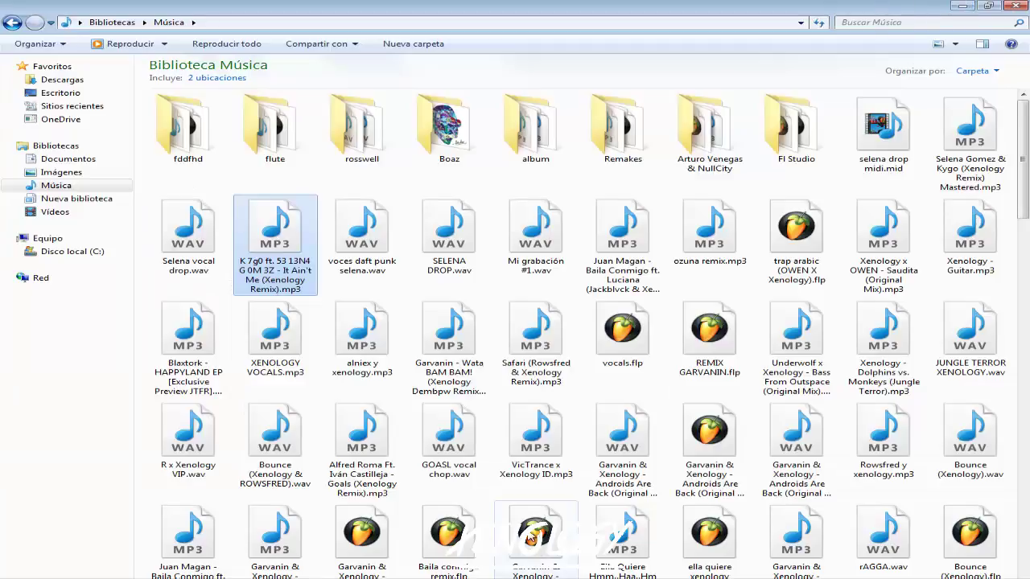
left_click(965, 7)
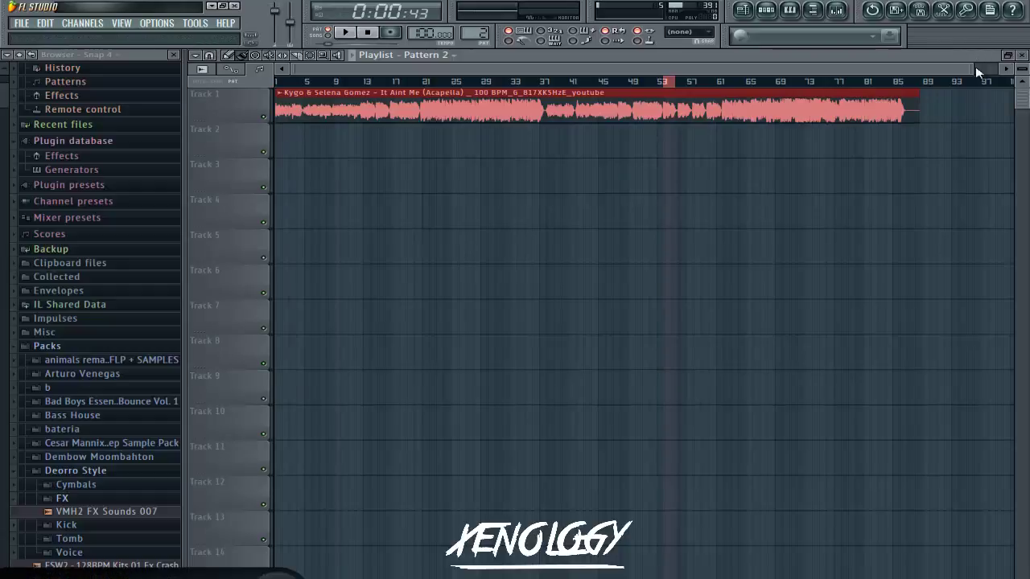
left_click_drag(997, 69, 654, 72)
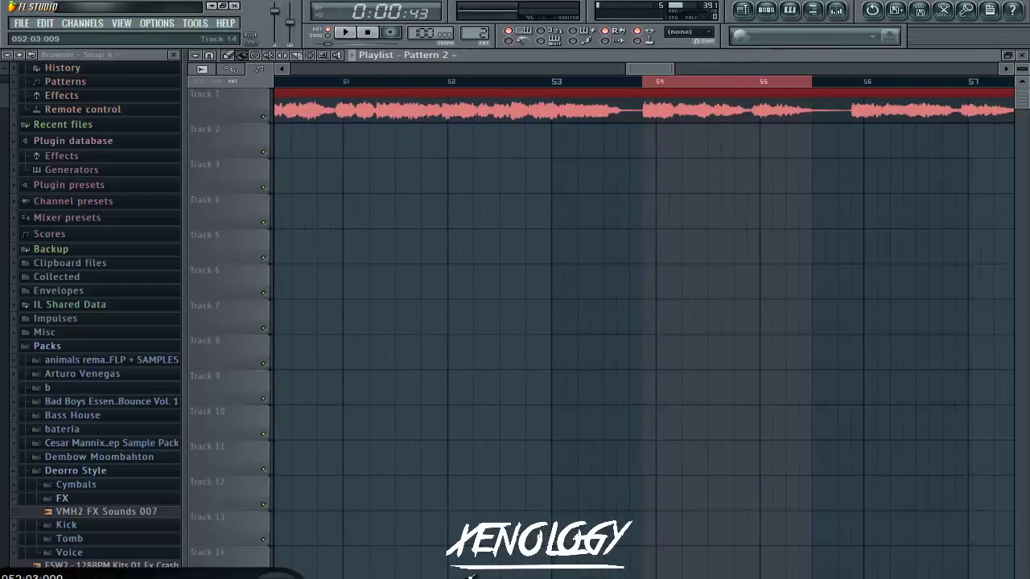